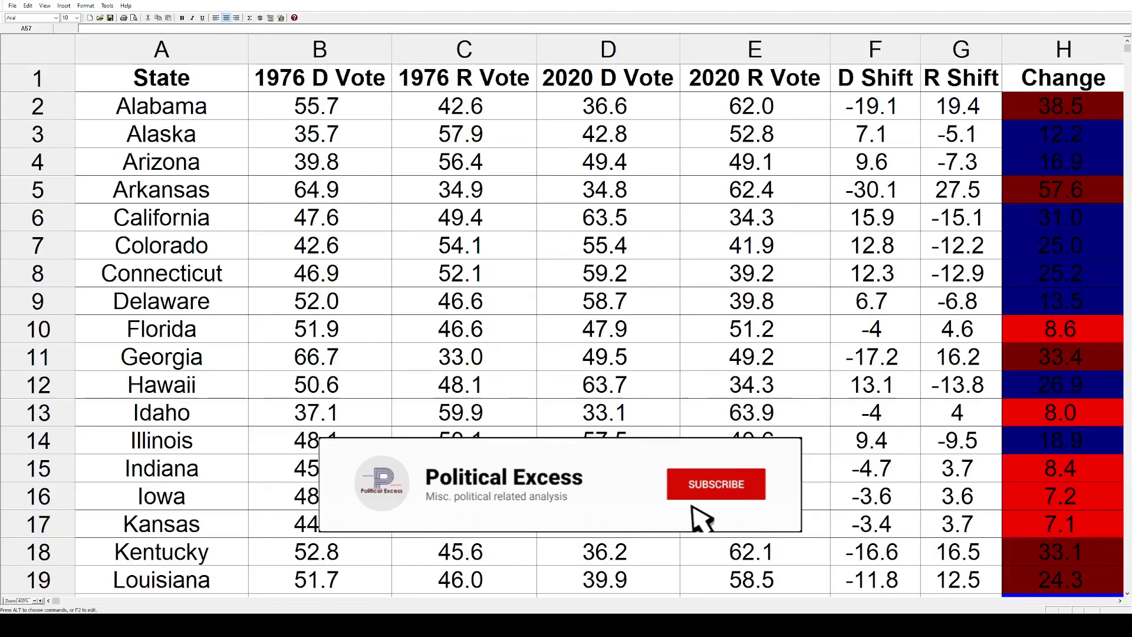
Step: Highlight the State, vote, D Shift, R Shift and Change columns in turn, then select the Change heading
{"action": "left_click", "coordinate": [204, 53]}
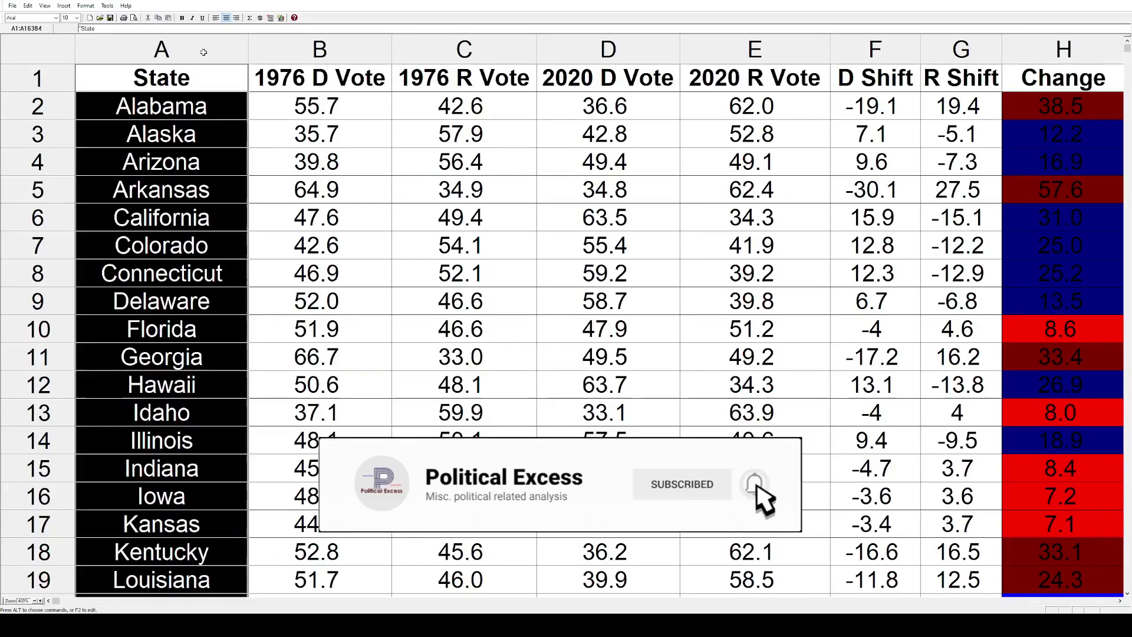
{"action": "left_click", "coordinate": [349, 51]}
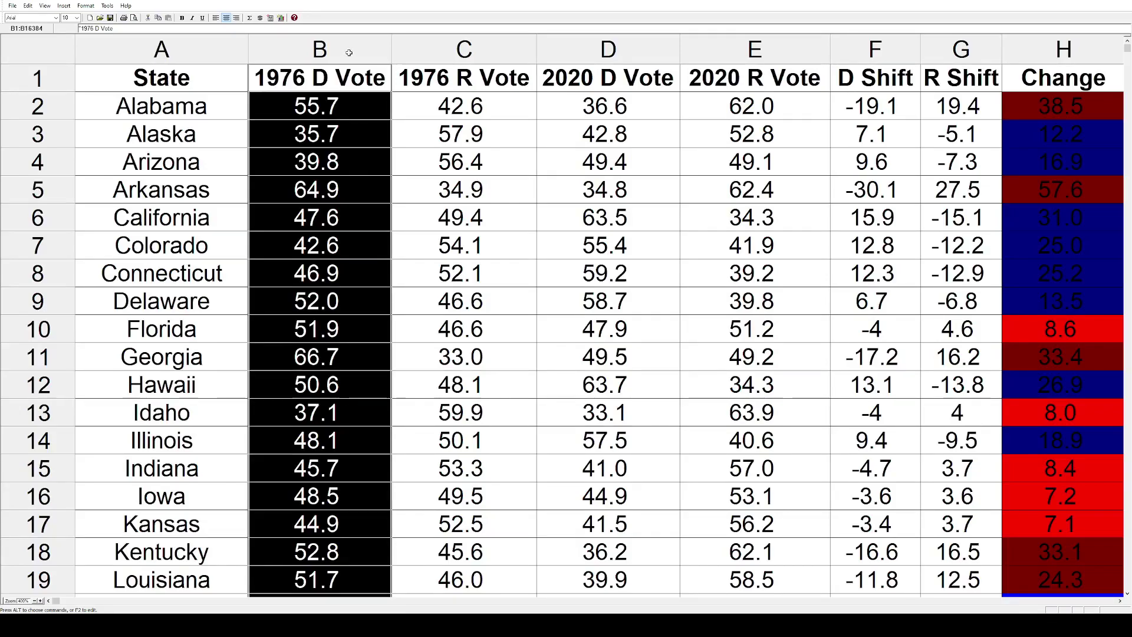
{"action": "left_click", "coordinate": [464, 47]}
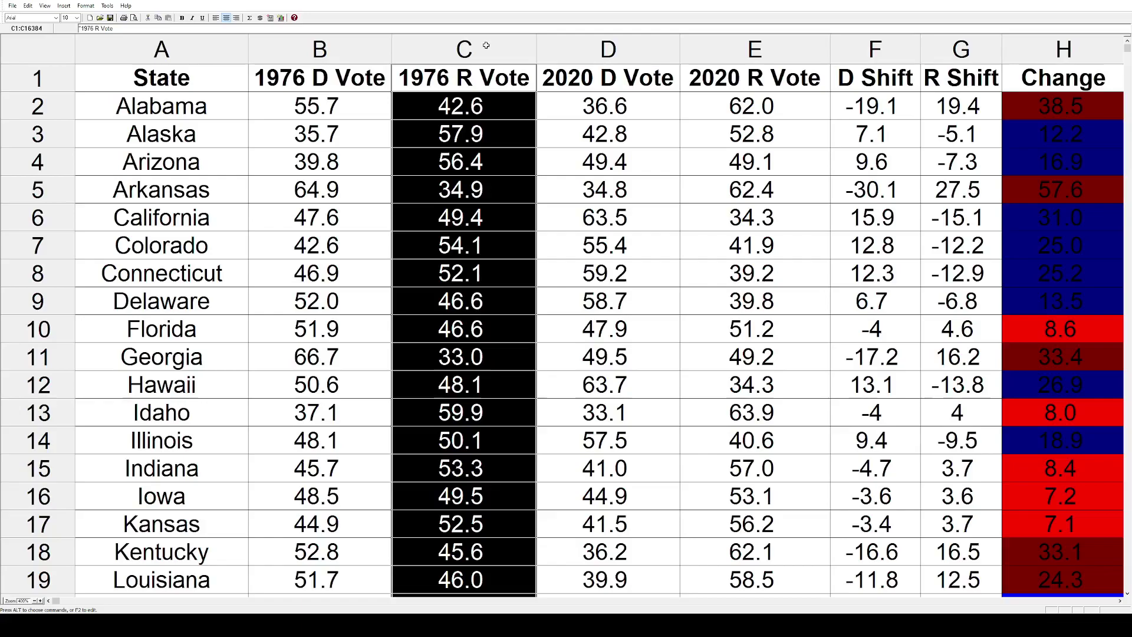
{"action": "left_click", "coordinate": [589, 46]}
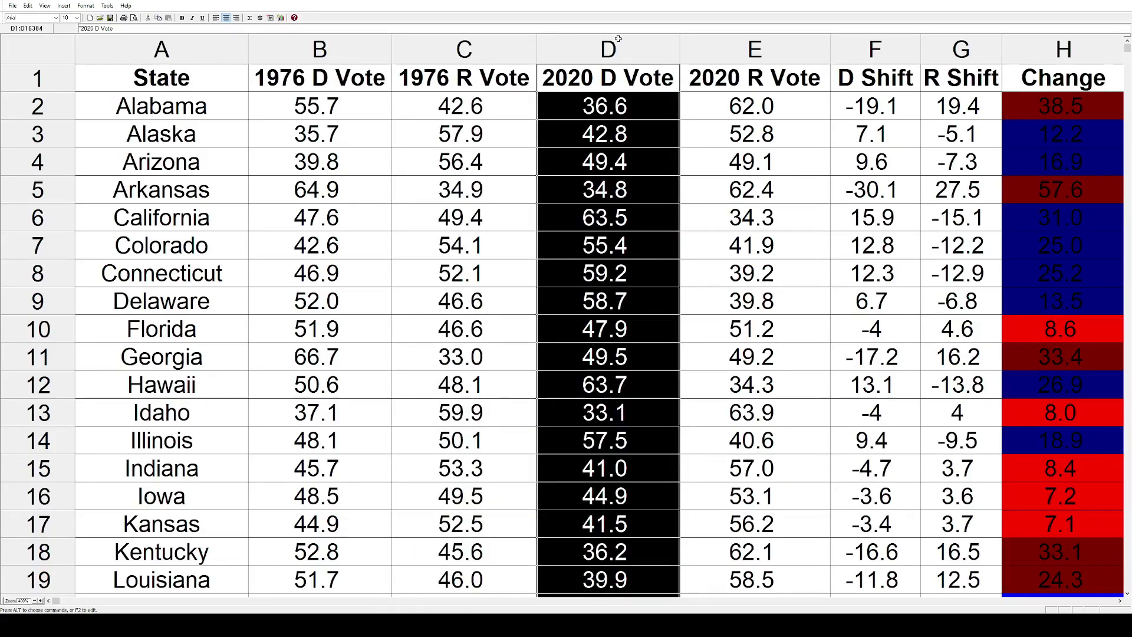
{"action": "left_click", "coordinate": [736, 46]}
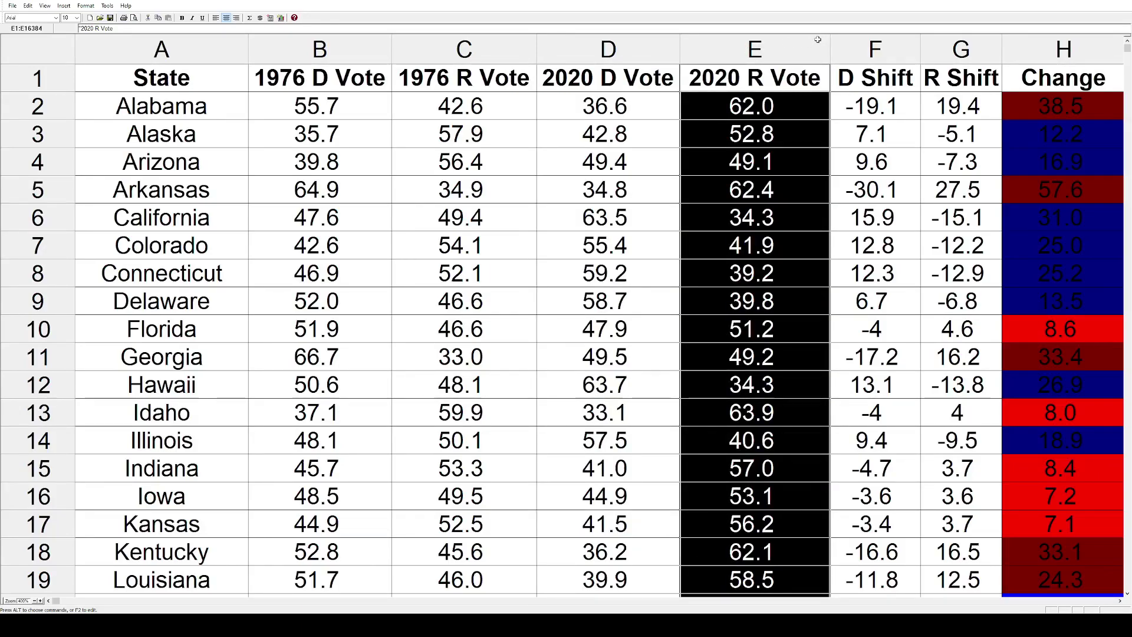
{"action": "left_click", "coordinate": [893, 45]}
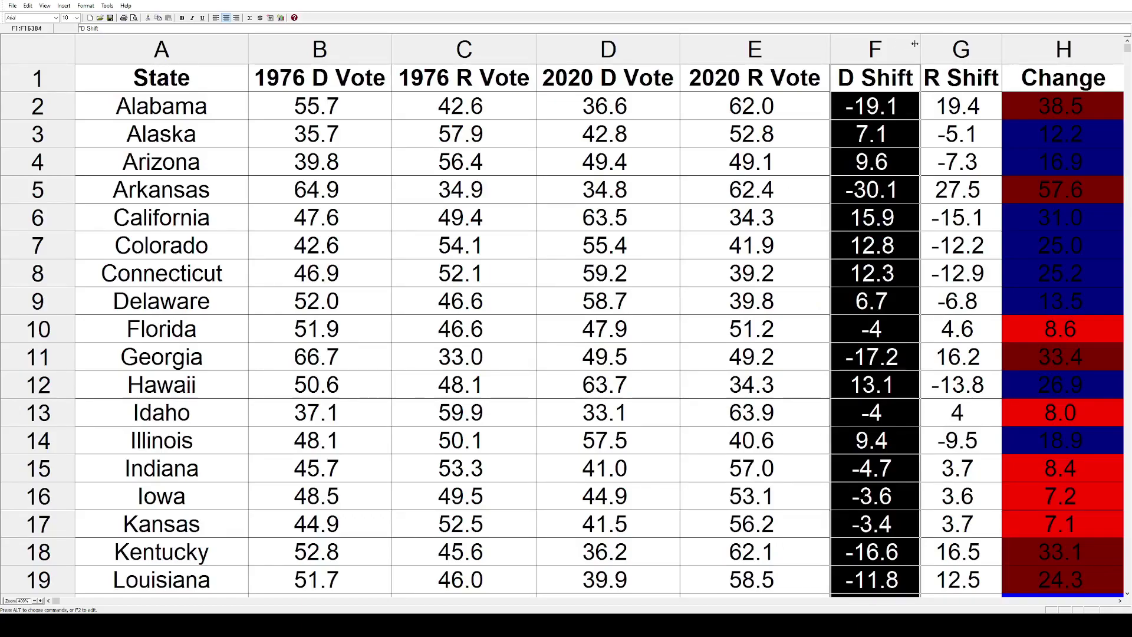
{"action": "left_click", "coordinate": [979, 48]}
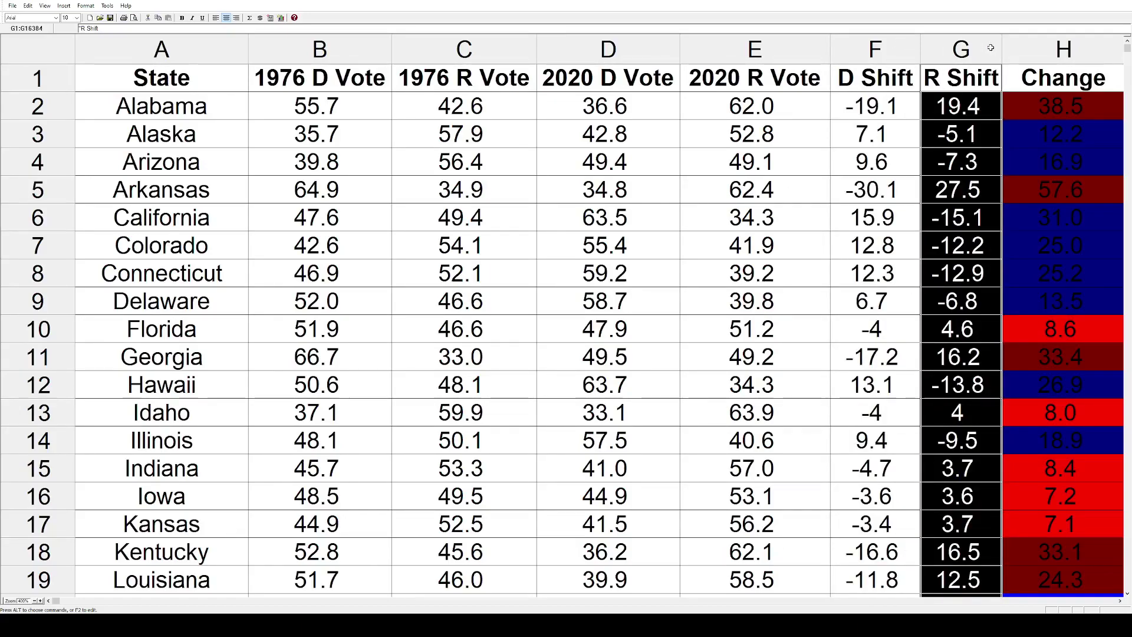
{"action": "left_click", "coordinate": [1079, 48]}
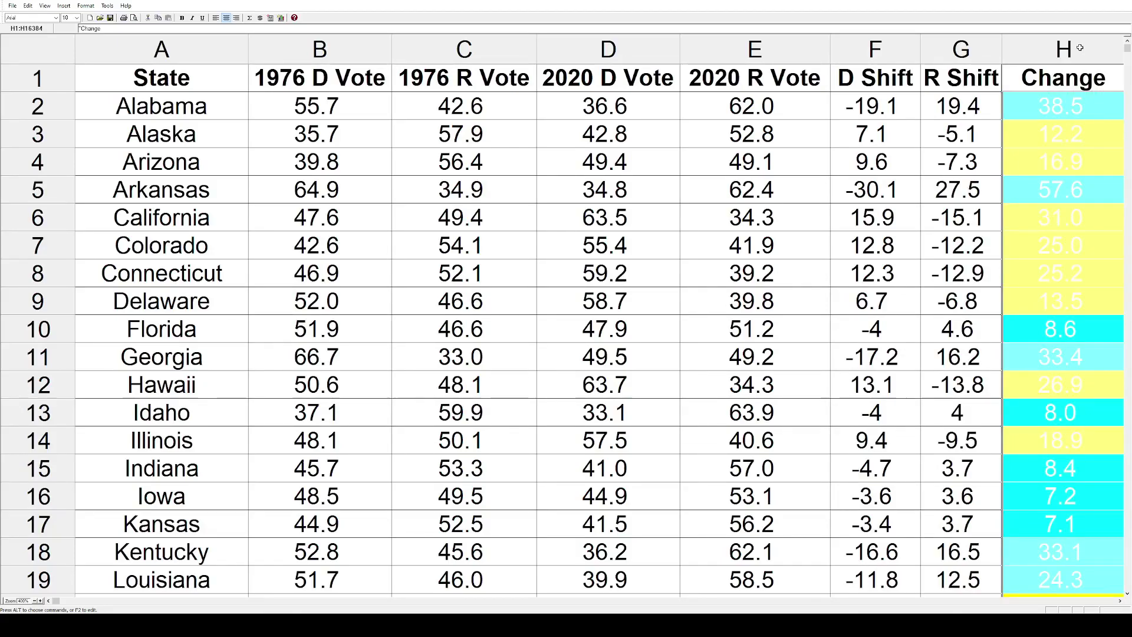
{"action": "left_click", "coordinate": [1083, 78]}
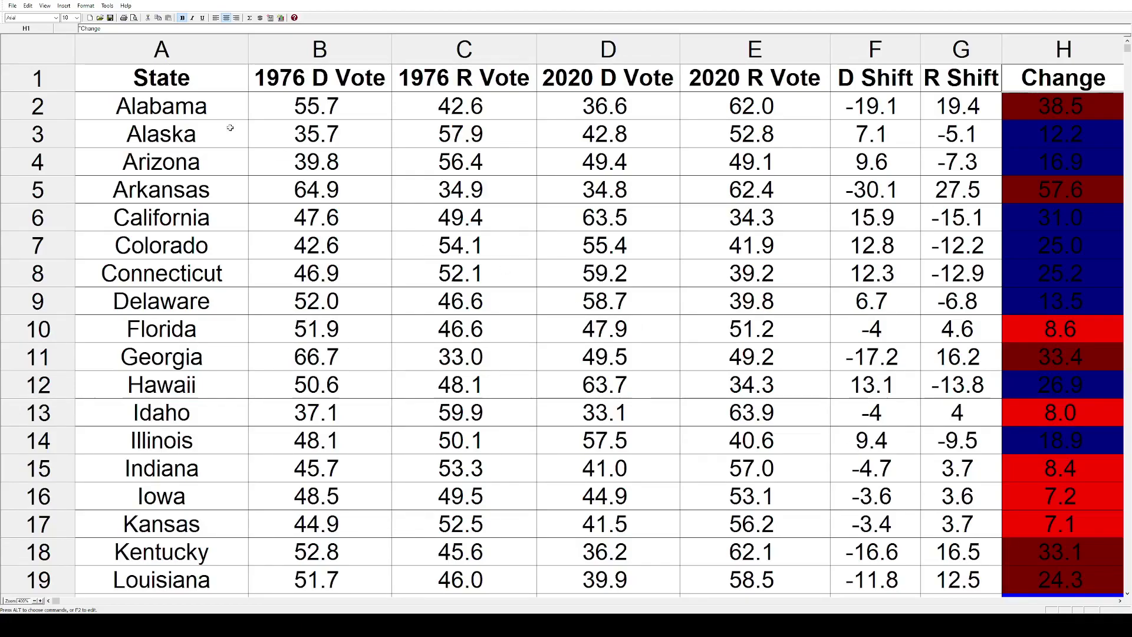
Step: Select Alabama's row from its state name across its 1976 and 2020 votes to the shift figures
{"action": "left_click", "coordinate": [196, 113]}
{"action": "left_click_drag", "start_coordinate": [196, 113], "coordinate": [355, 111]}
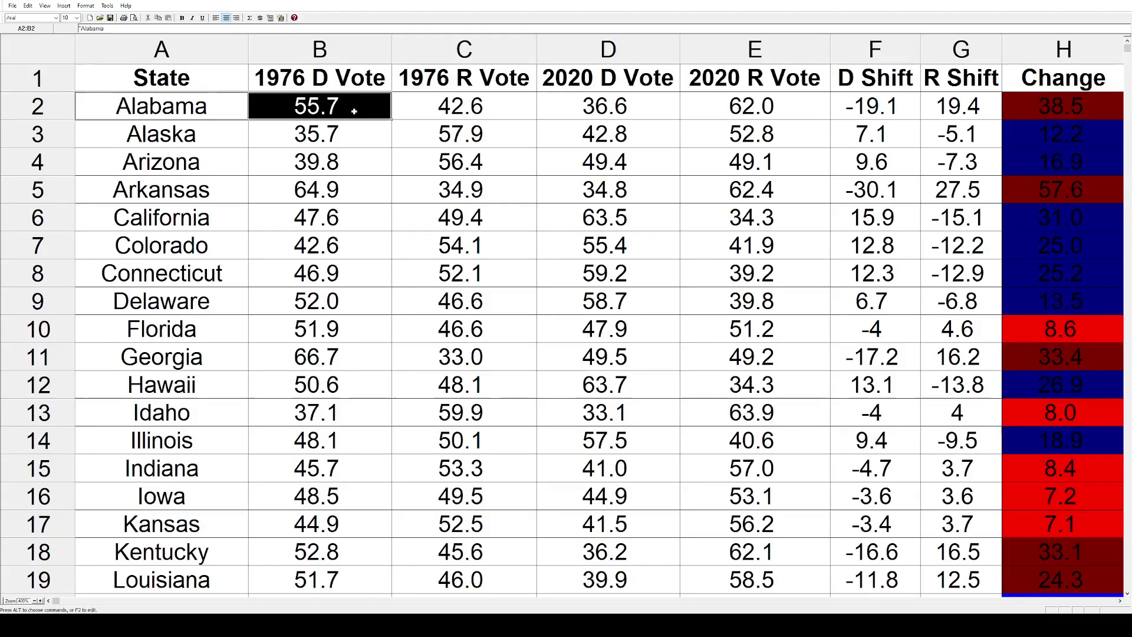
{"action": "left_click_drag", "start_coordinate": [355, 111], "coordinate": [447, 108]}
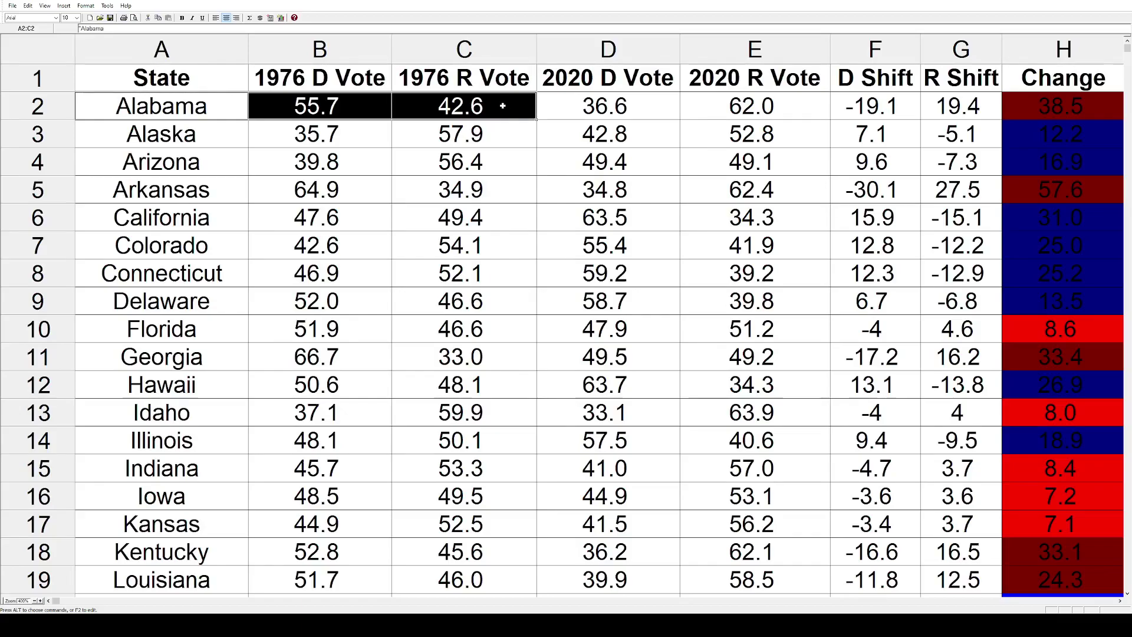
{"action": "left_click_drag", "start_coordinate": [503, 106], "coordinate": [599, 108]}
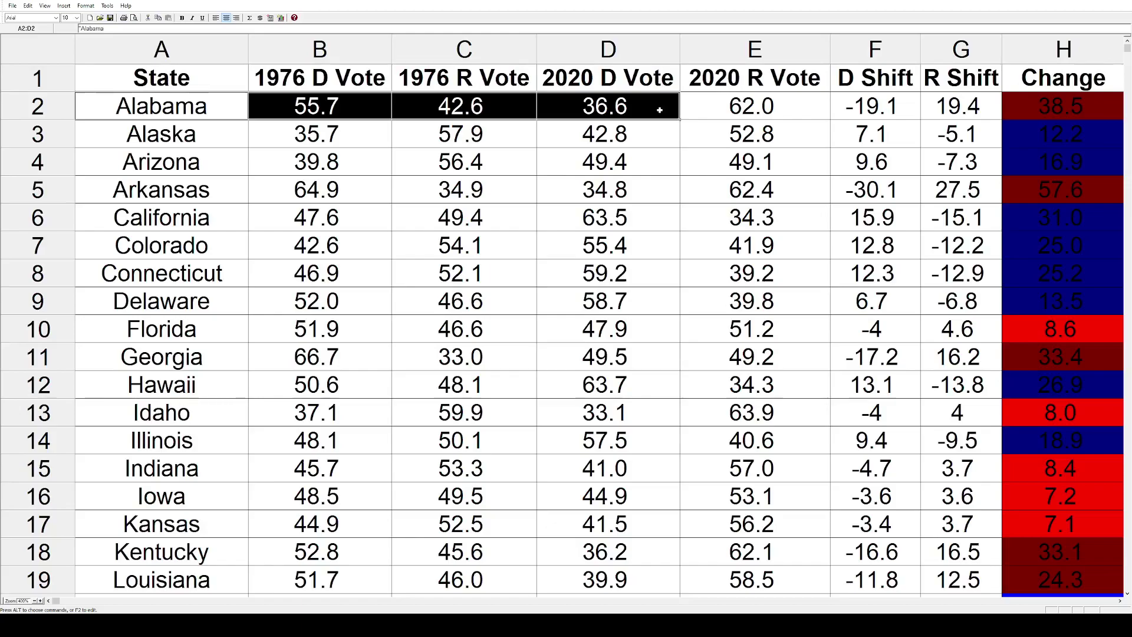
{"action": "left_click_drag", "start_coordinate": [660, 109], "coordinate": [942, 104]}
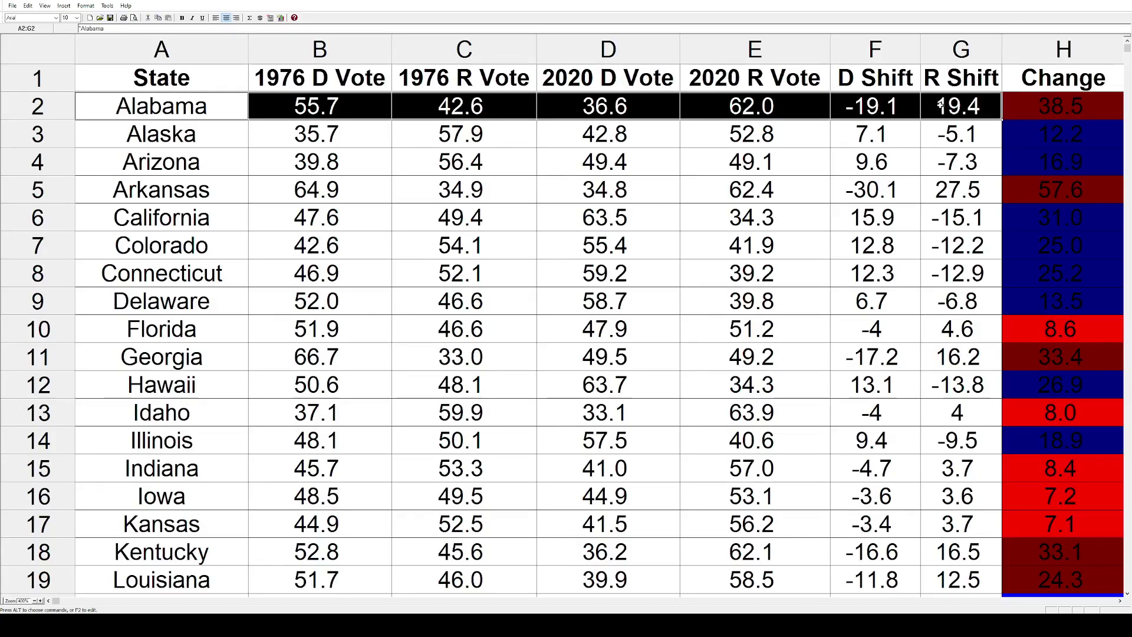
{"action": "left_click_drag", "start_coordinate": [942, 104], "coordinate": [977, 122]}
Step: Highlight the rows for Alaska, Arizona, Arkansas, California, Colorado, Connecticut, Delaware and Florida in turn
{"action": "left_click", "coordinate": [39, 134]}
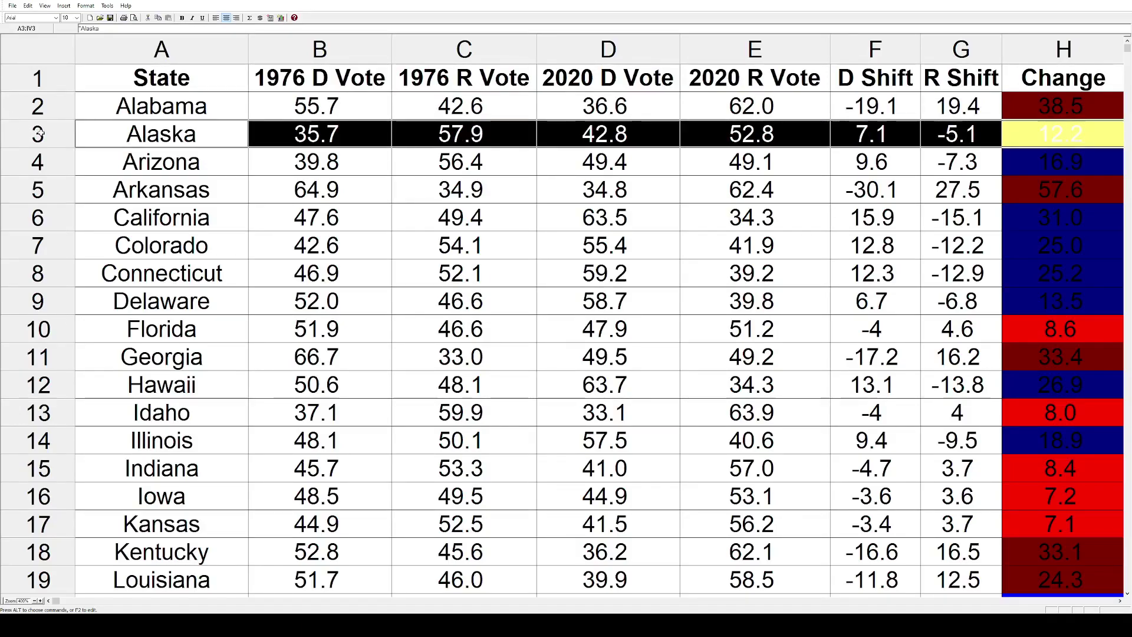
{"action": "left_click", "coordinate": [54, 165]}
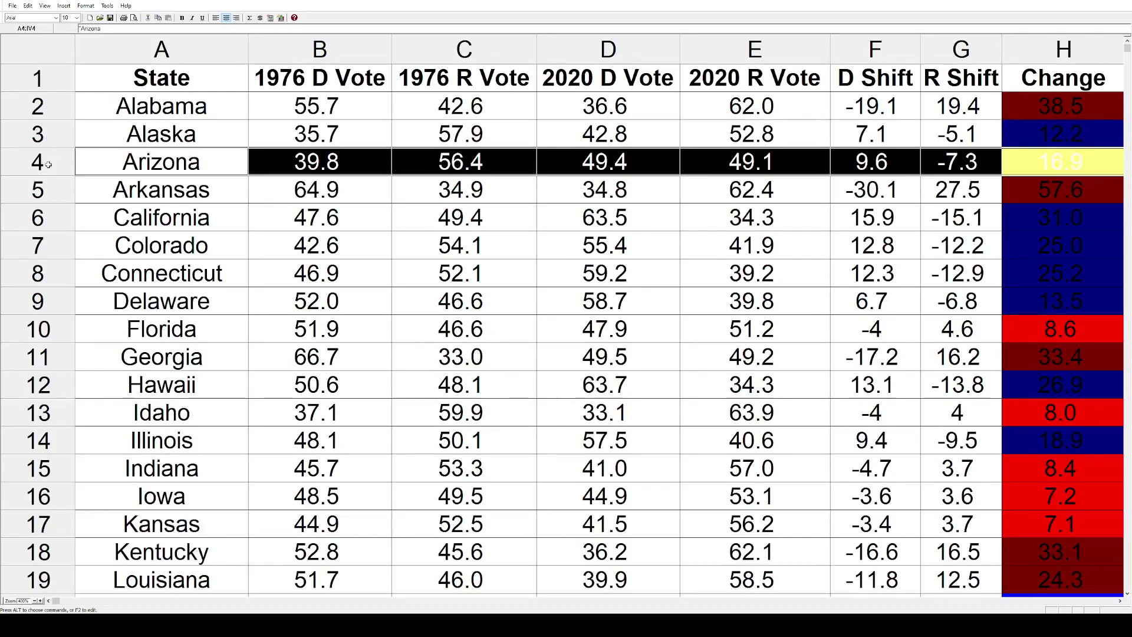
{"action": "left_click", "coordinate": [58, 188]}
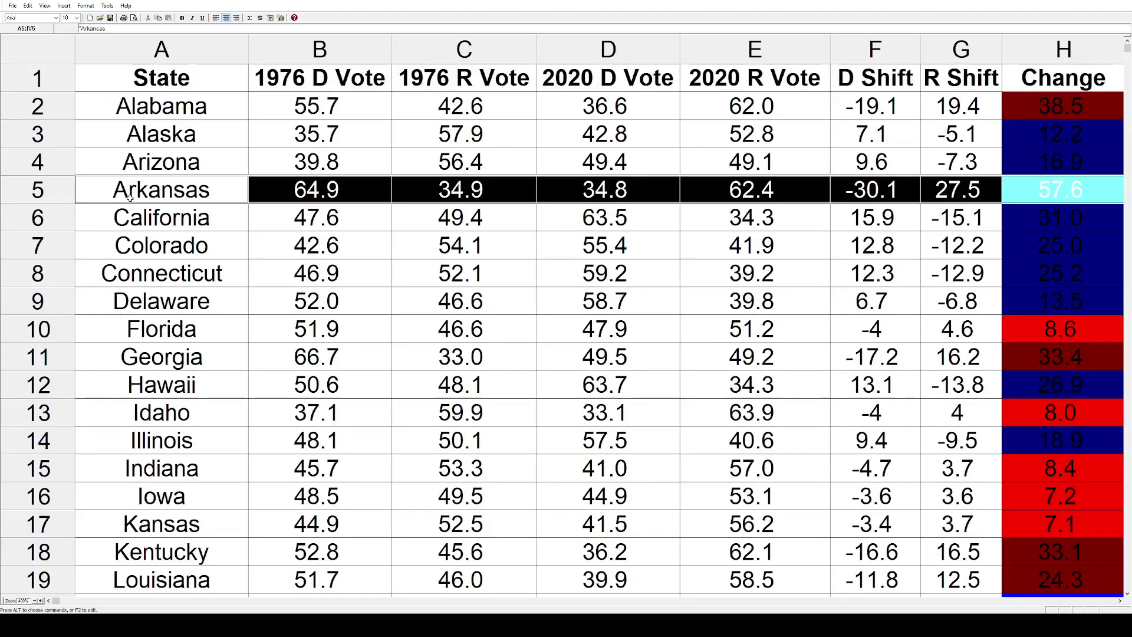
{"action": "left_click", "coordinate": [57, 220]}
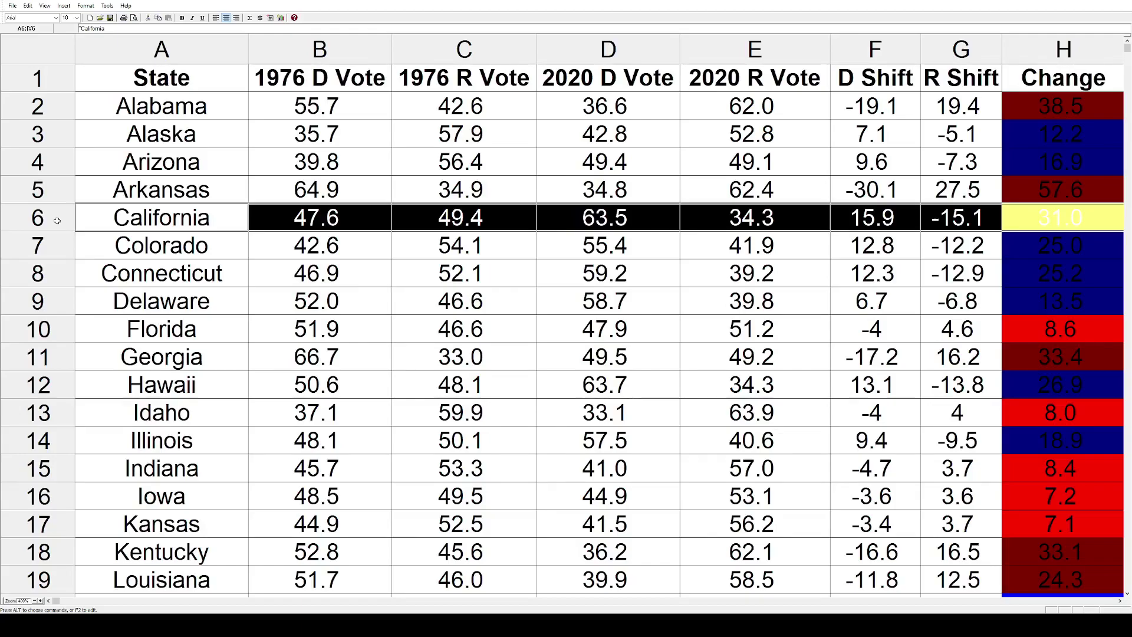
{"action": "left_click", "coordinate": [54, 247]}
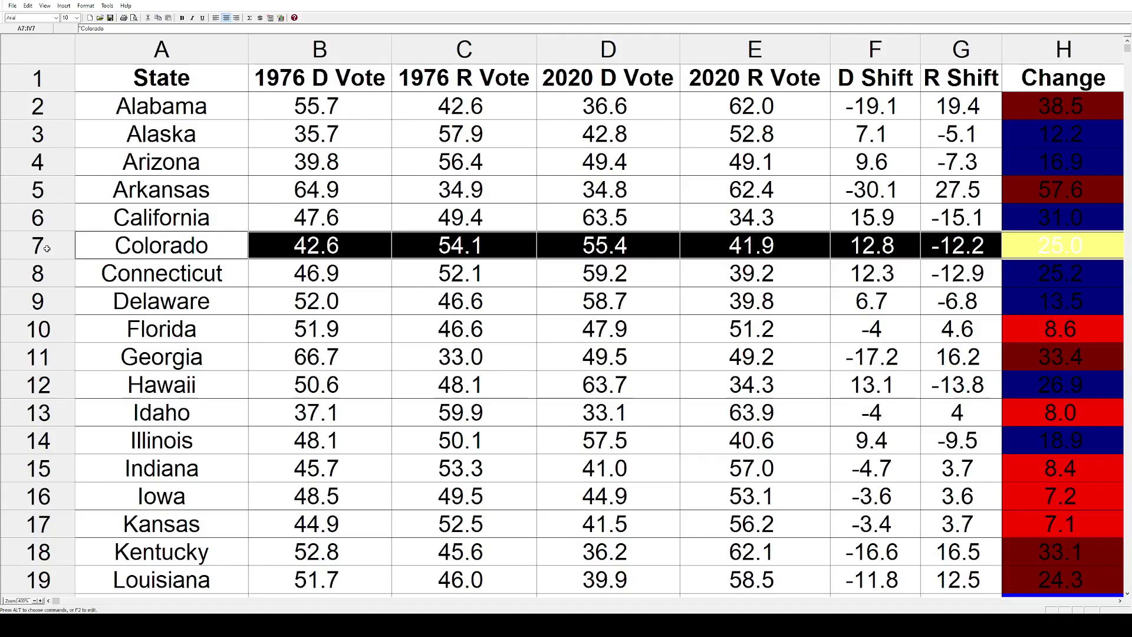
{"action": "left_click", "coordinate": [53, 272]}
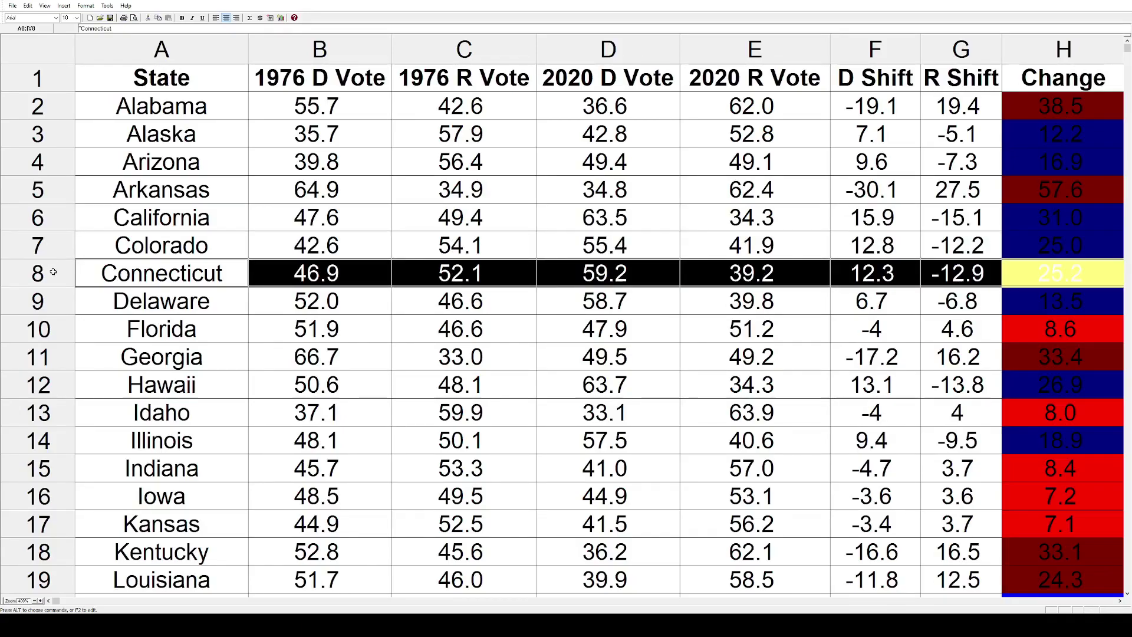
{"action": "left_click", "coordinate": [57, 301]}
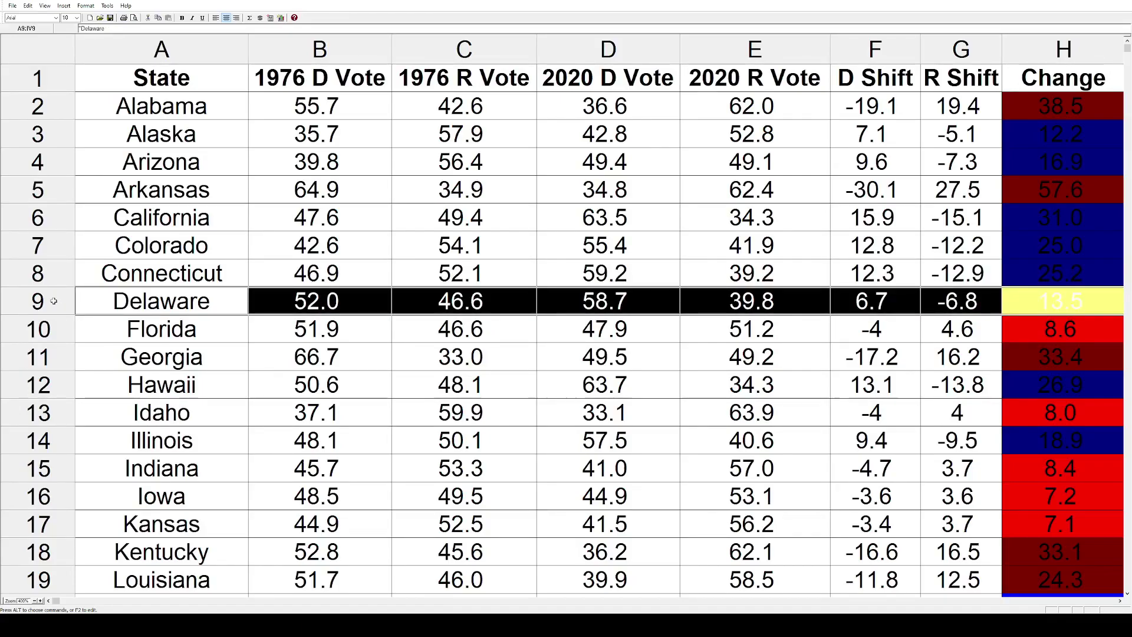
{"action": "left_click", "coordinate": [59, 328]}
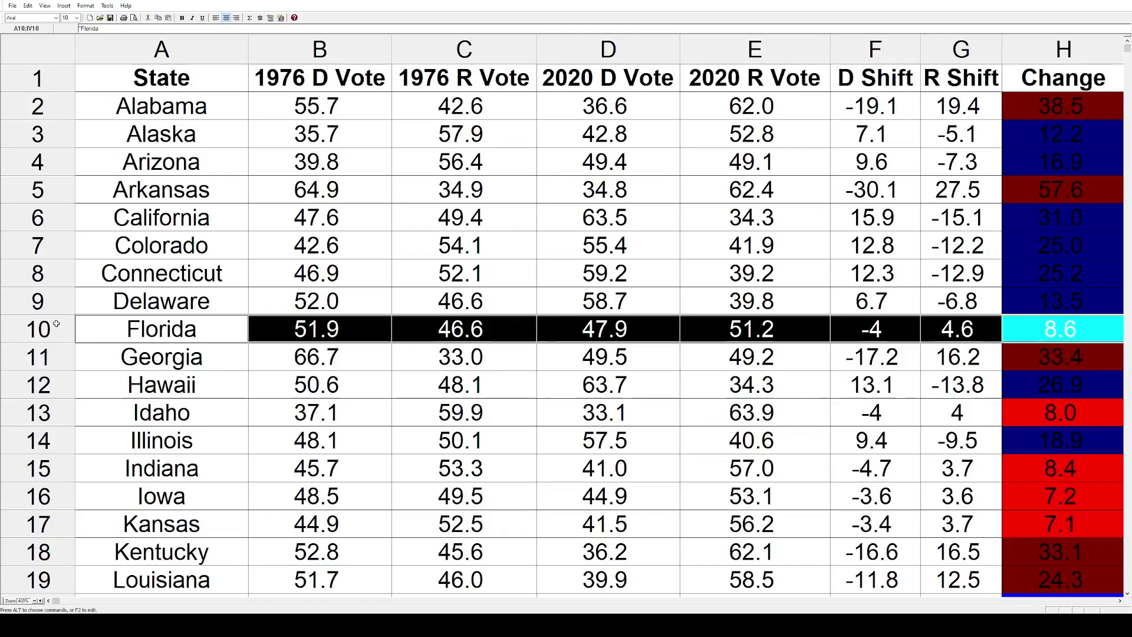
Step: Highlight the rows for Georgia, Hawaii, Idaho, Illinois, Indiana, Iowa and Kansas one after another
{"action": "left_click", "coordinate": [48, 357]}
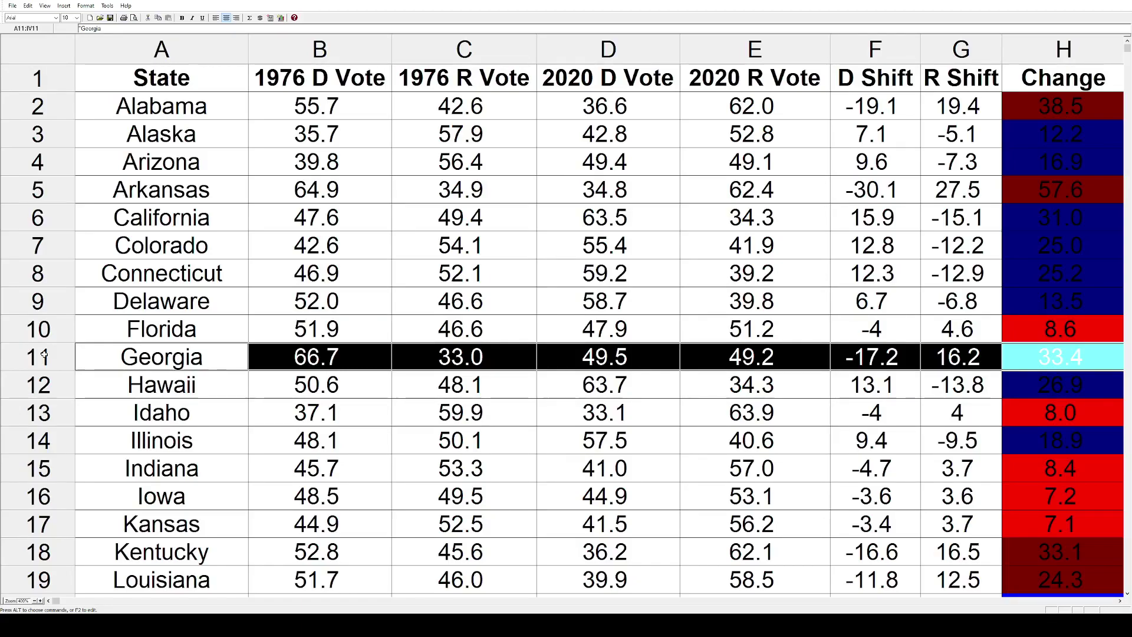
{"action": "left_click", "coordinate": [39, 384]}
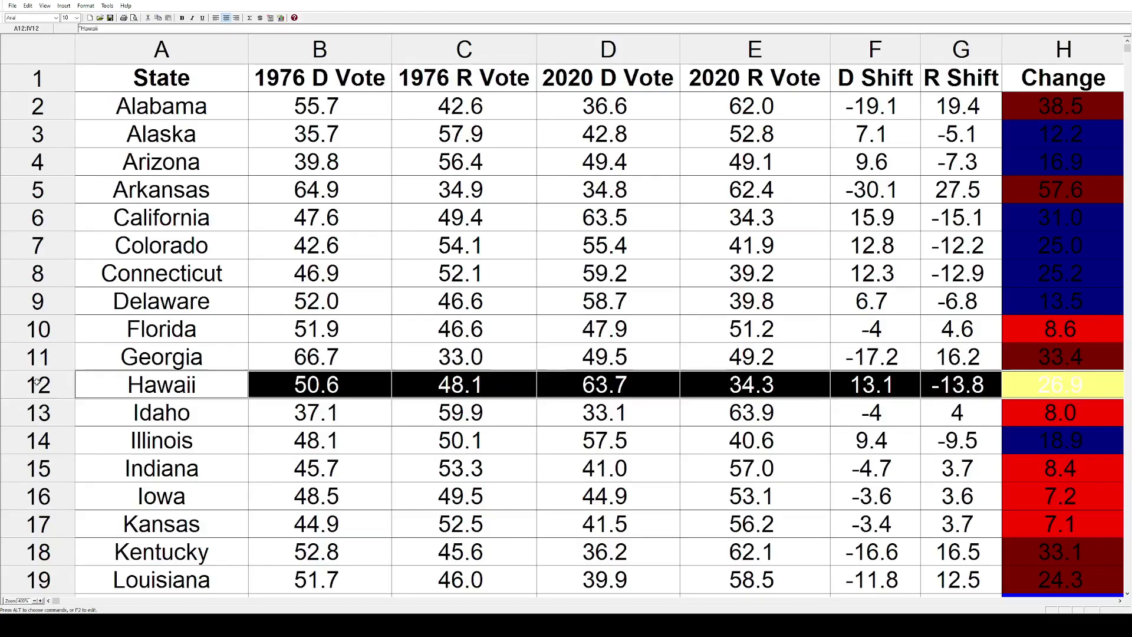
{"action": "left_click", "coordinate": [45, 406]}
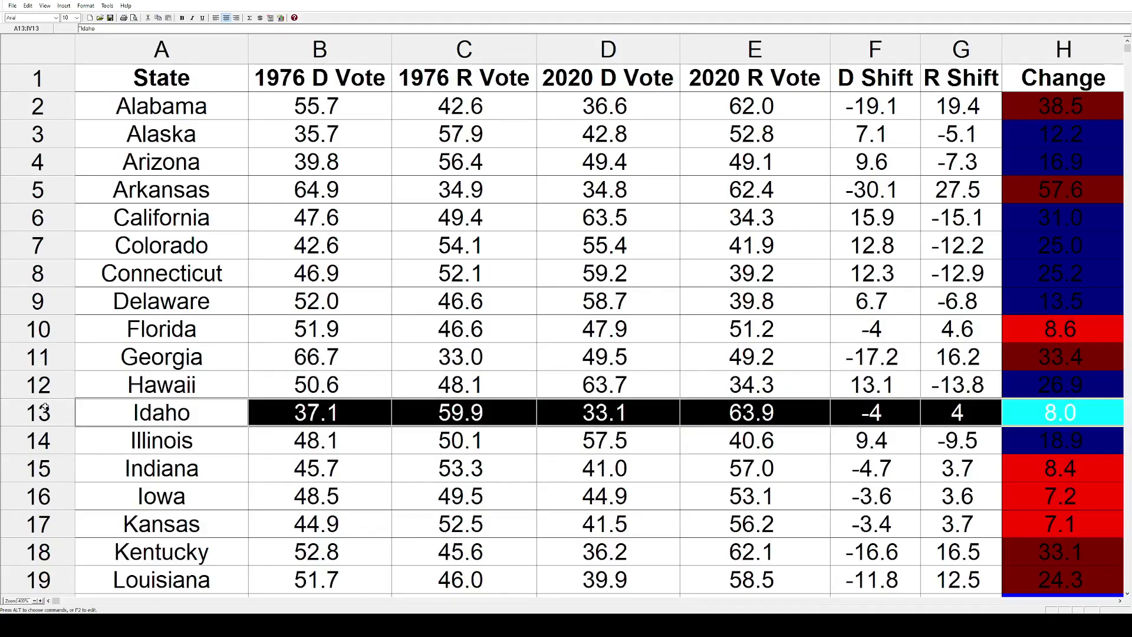
{"action": "left_click", "coordinate": [48, 435]}
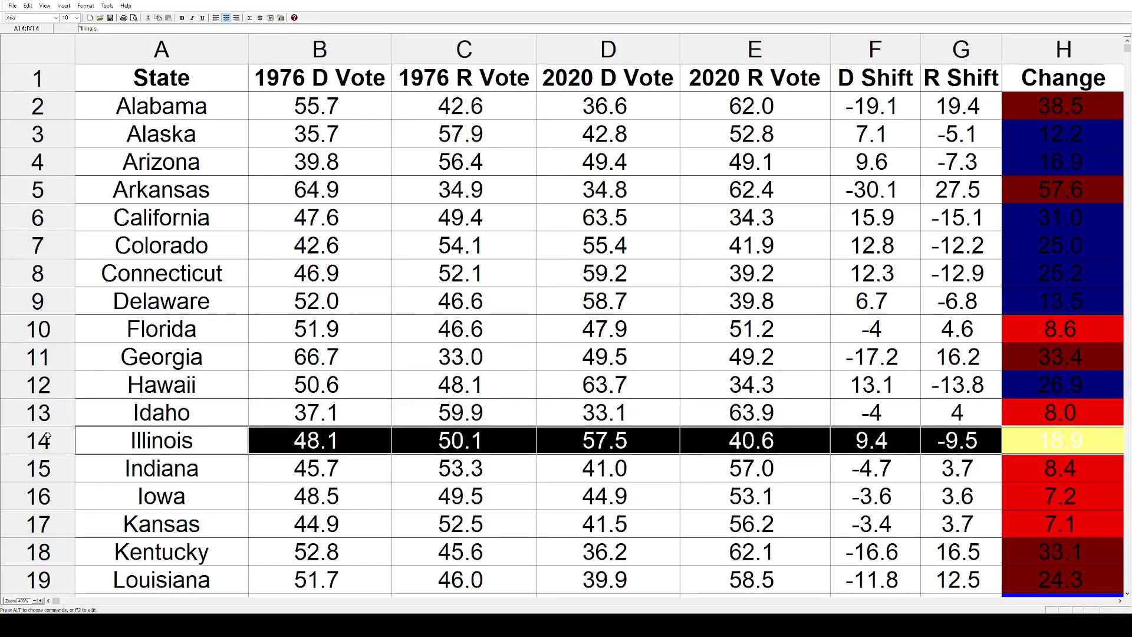
{"action": "left_click", "coordinate": [44, 466]}
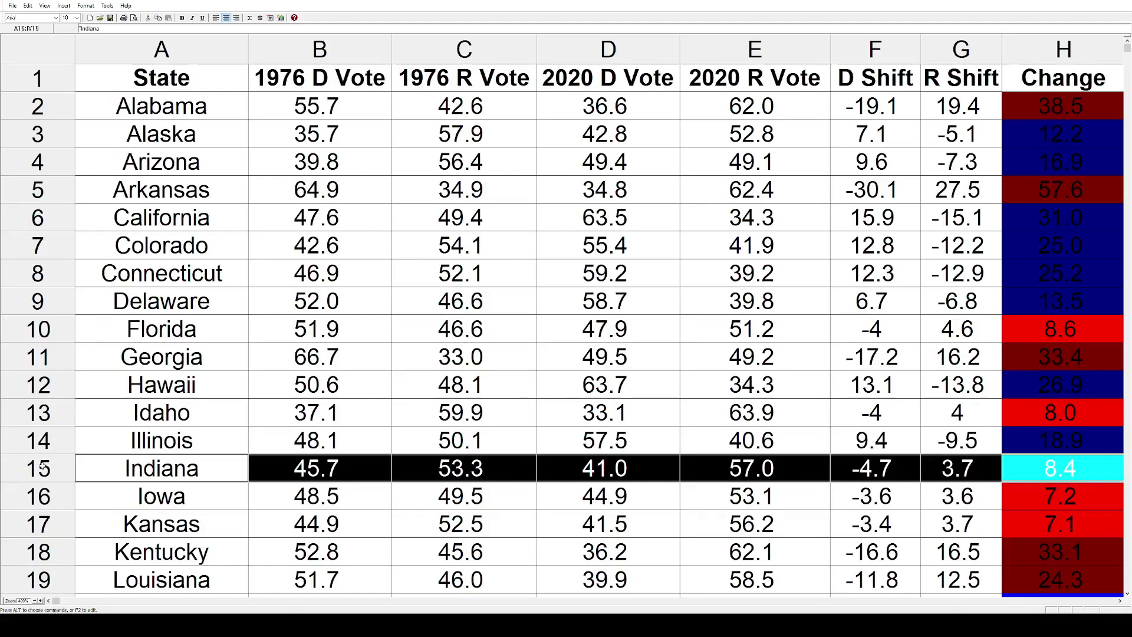
{"action": "left_click", "coordinate": [48, 495]}
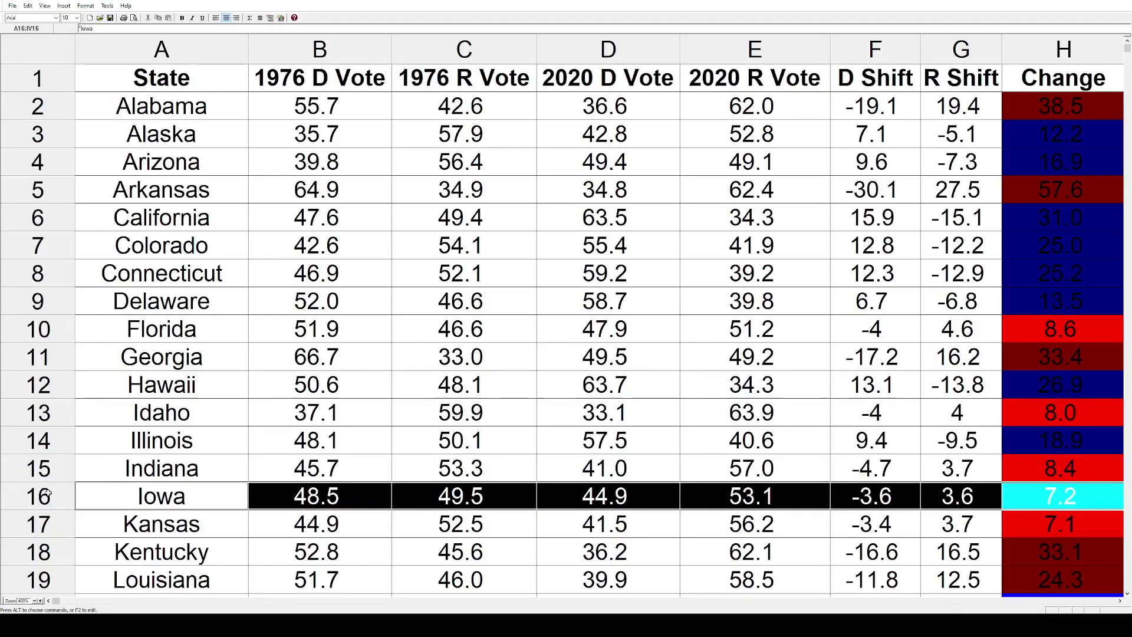
{"action": "left_click", "coordinate": [51, 521]}
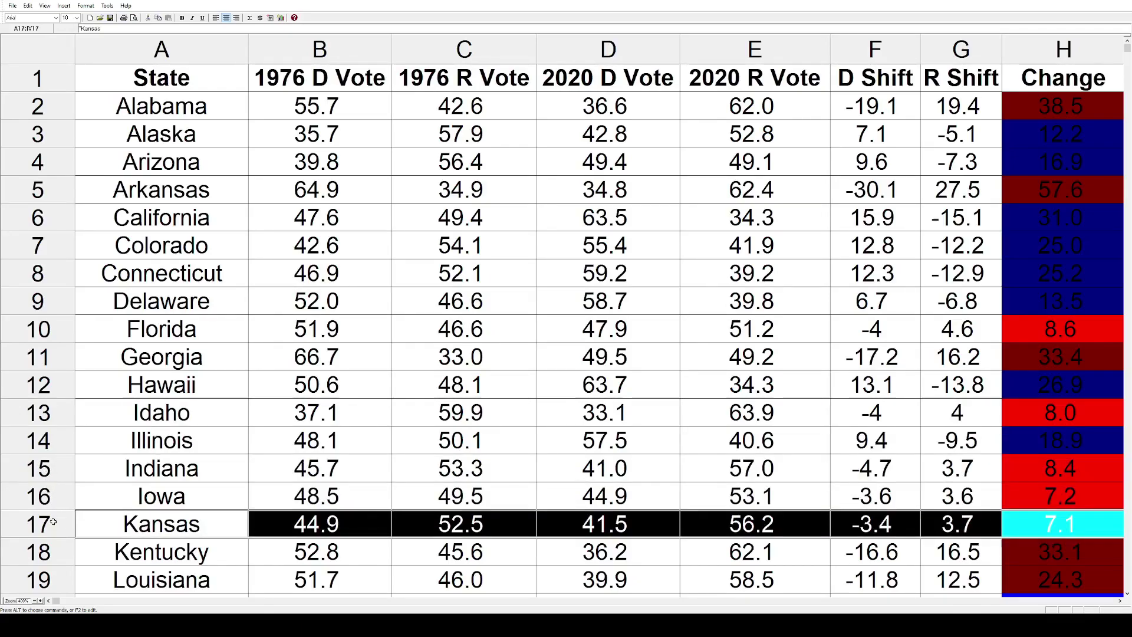
Step: Highlight the Kentucky, Louisiana, Maine and Maryland rows in turn
{"action": "scroll", "coordinate": [52, 521], "scroll_direction": "down", "scroll_amount": 2}
{"action": "left_click", "coordinate": [47, 438]}
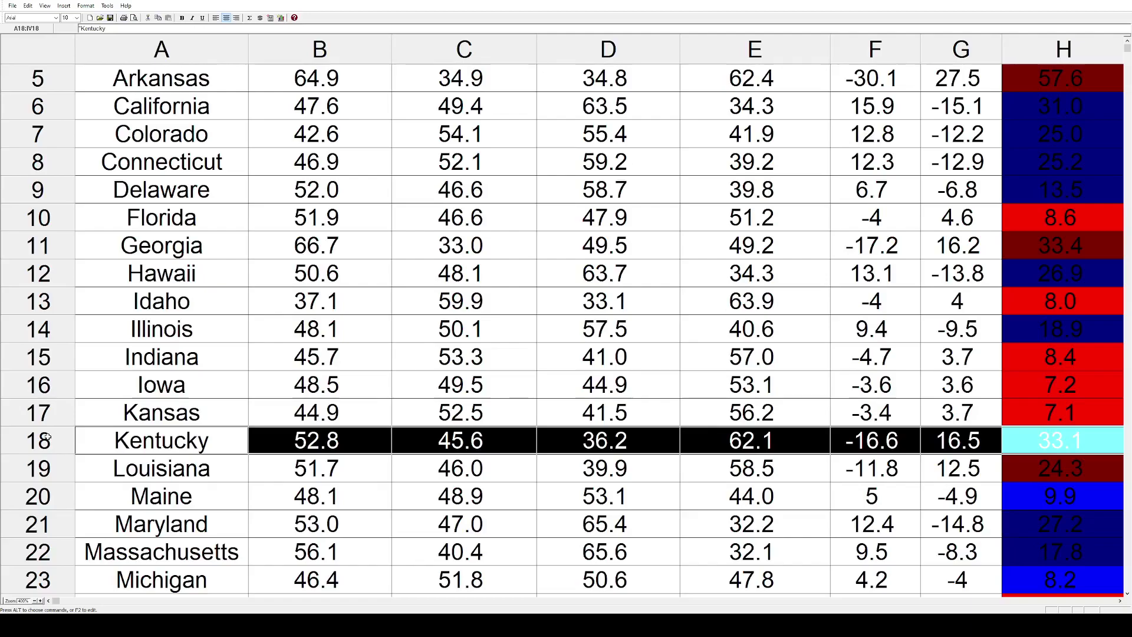
{"action": "left_click", "coordinate": [52, 465]}
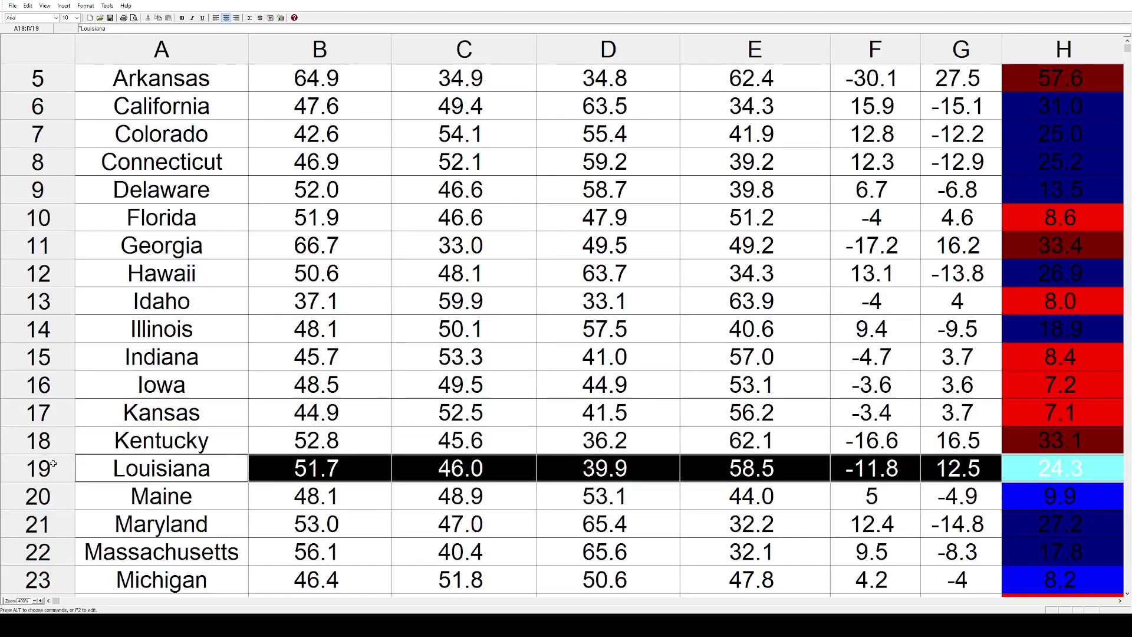
{"action": "left_click", "coordinate": [53, 493]}
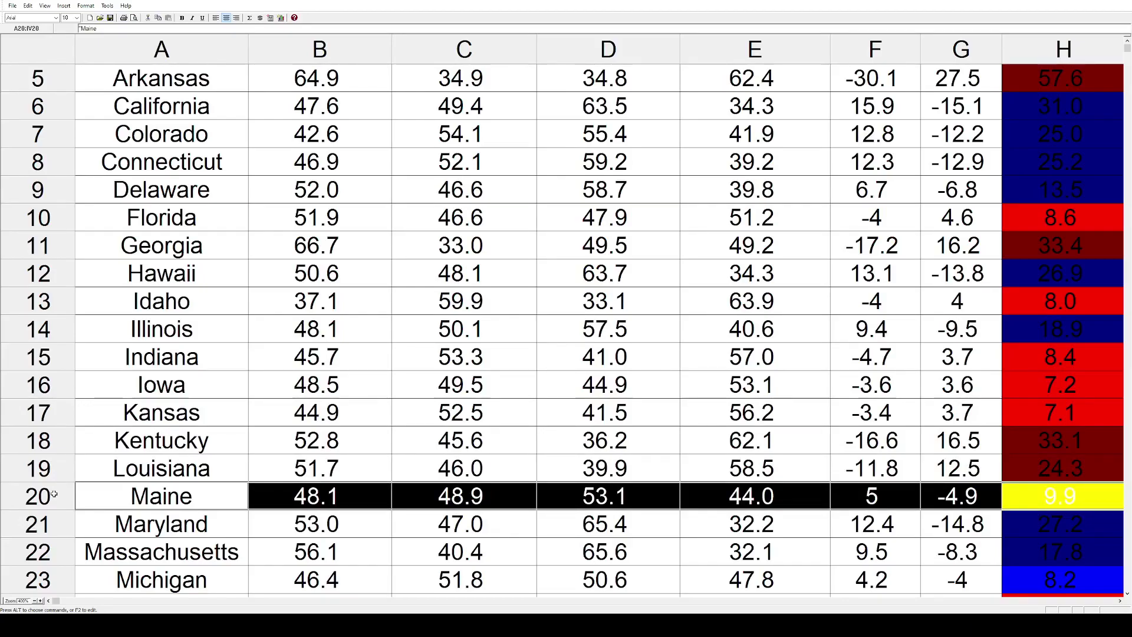
{"action": "left_click", "coordinate": [52, 524]}
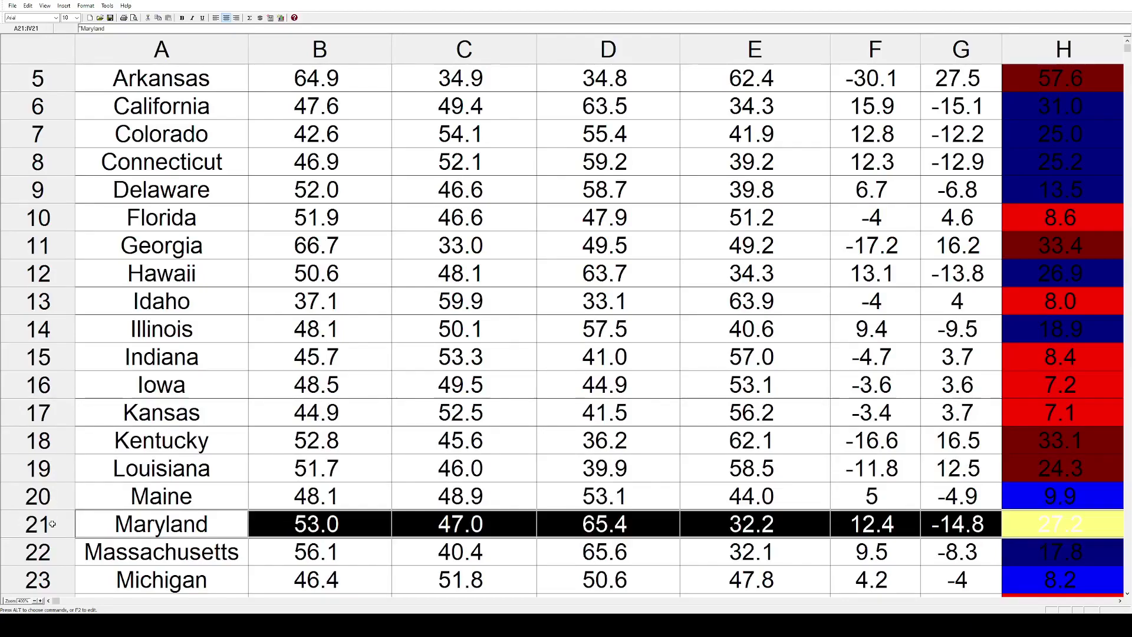
Step: Highlight the Massachusetts, Michigan, Minnesota, Mississippi and Missouri rows in turn
{"action": "scroll", "coordinate": [46, 499], "scroll_direction": "down", "scroll_amount": 1}
{"action": "scroll", "coordinate": [44, 497], "scroll_direction": "down", "scroll_amount": 1}
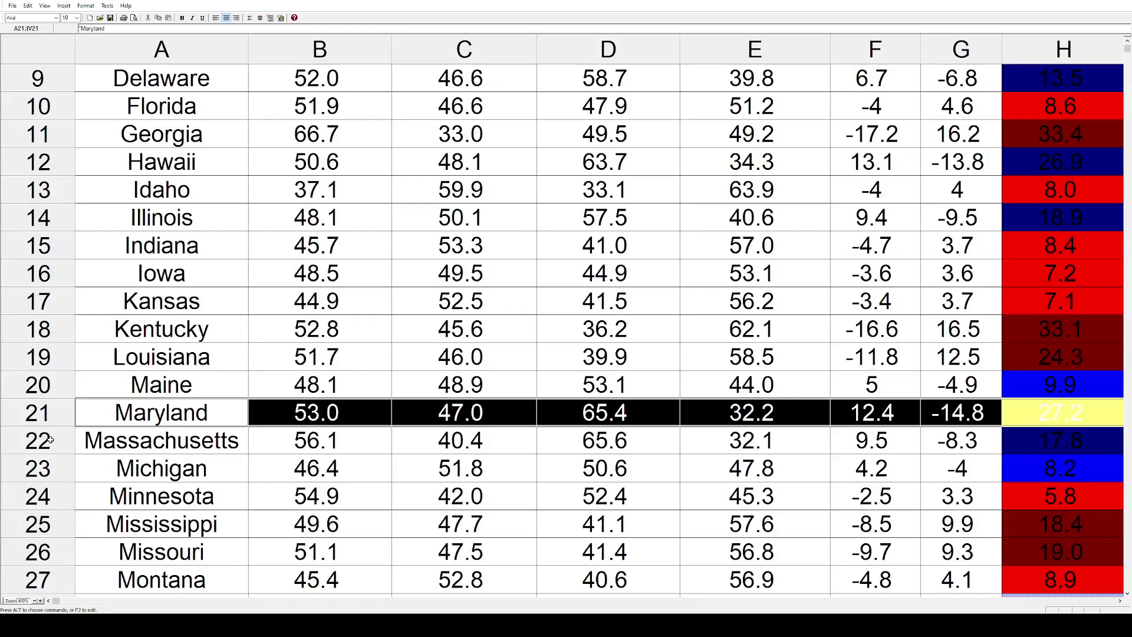
{"action": "left_click", "coordinate": [50, 439]}
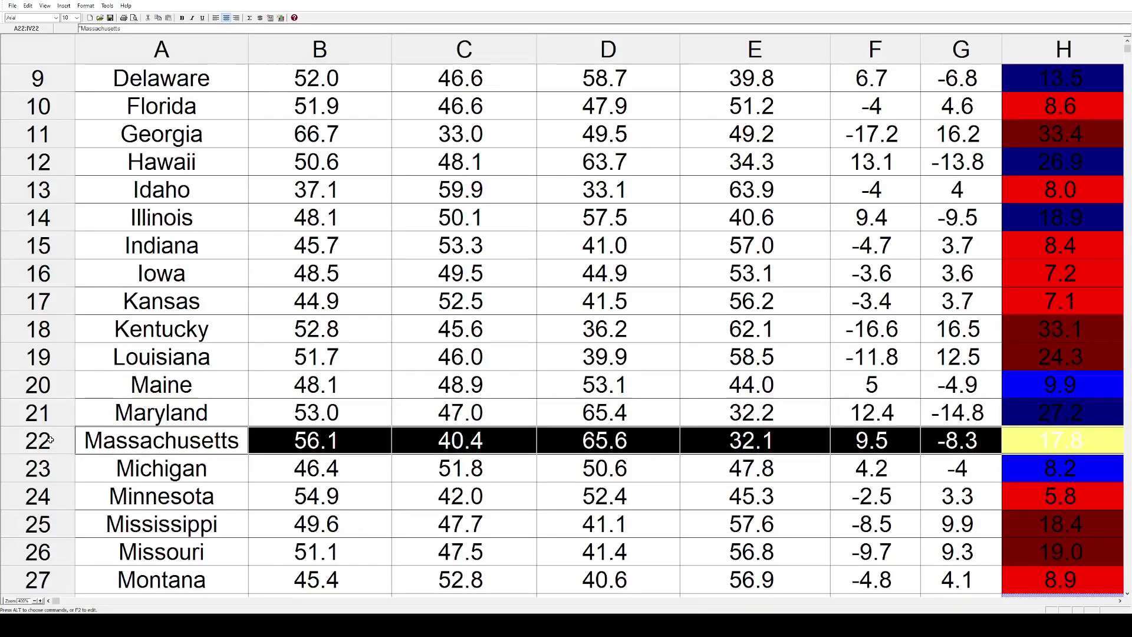
{"action": "left_click", "coordinate": [45, 465]}
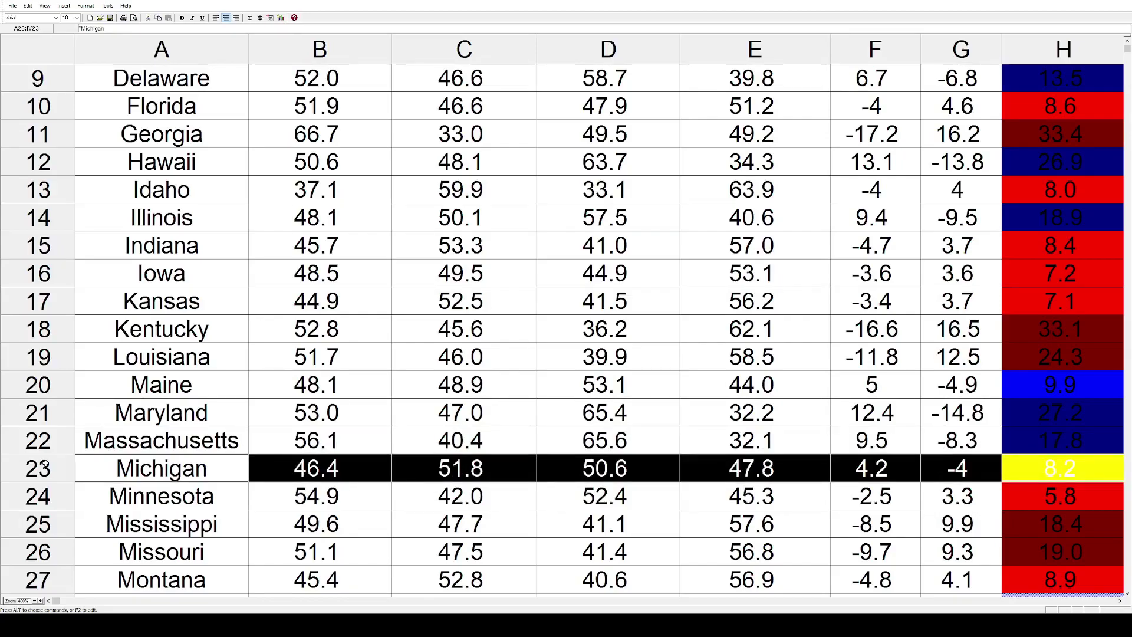
{"action": "left_click", "coordinate": [50, 495]}
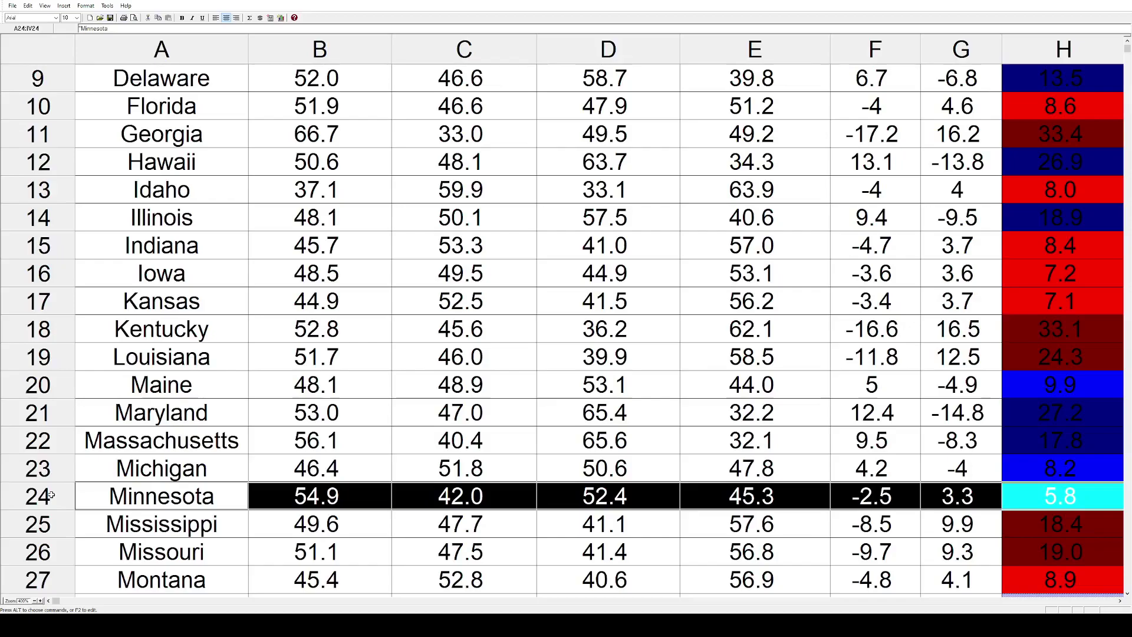
{"action": "left_click", "coordinate": [52, 524]}
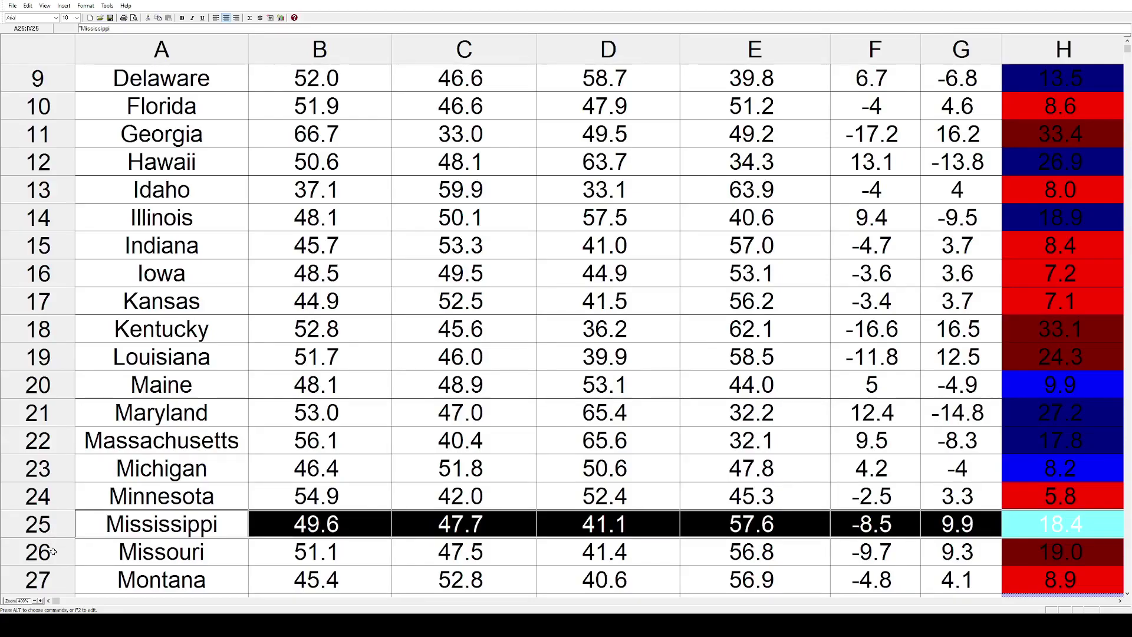
{"action": "left_click", "coordinate": [53, 552]}
Step: Highlight the Montana, Nebraska, Nevada, New Hampshire, New Jersey, New Mexico and New York rows in turn
{"action": "scroll", "coordinate": [53, 551], "scroll_direction": "down", "scroll_amount": 2}
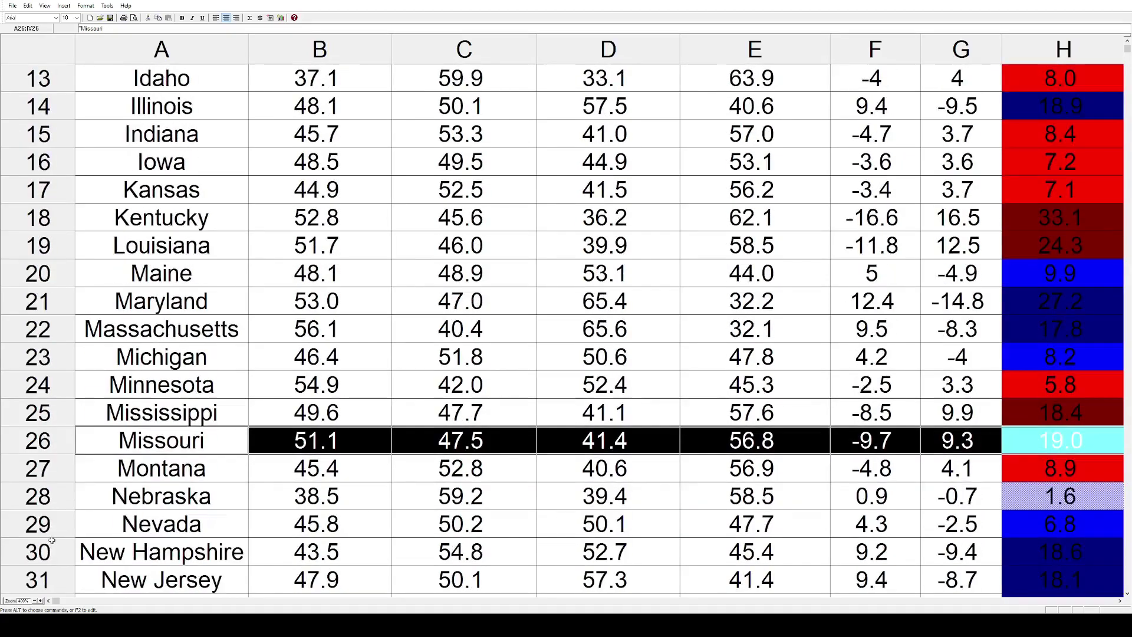
{"action": "left_click", "coordinate": [51, 417]}
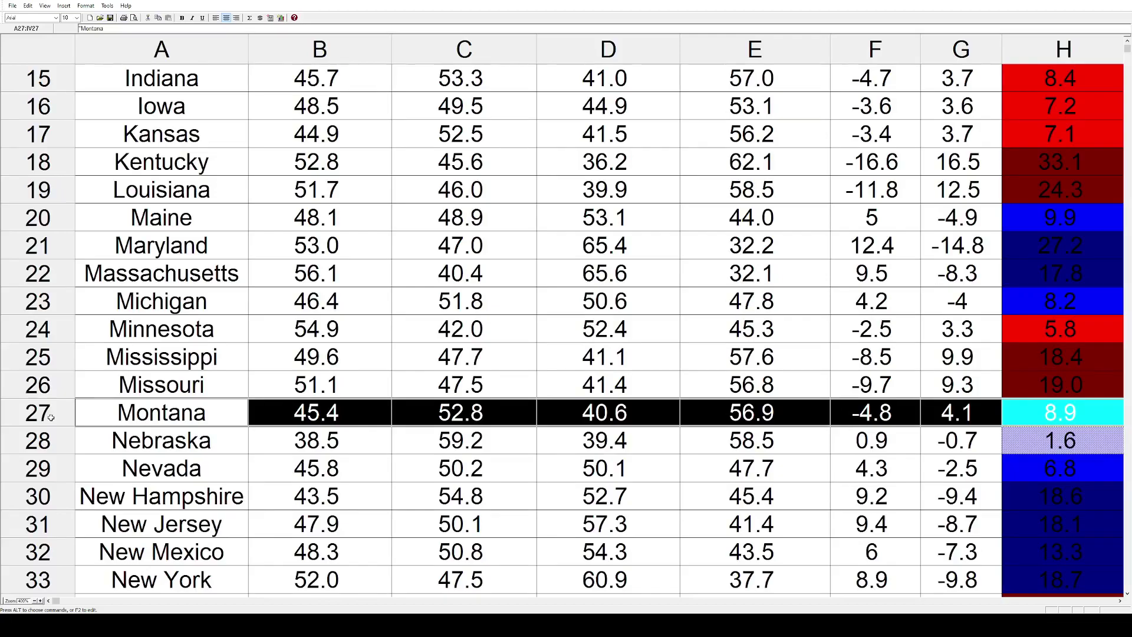
{"action": "left_click", "coordinate": [49, 439]}
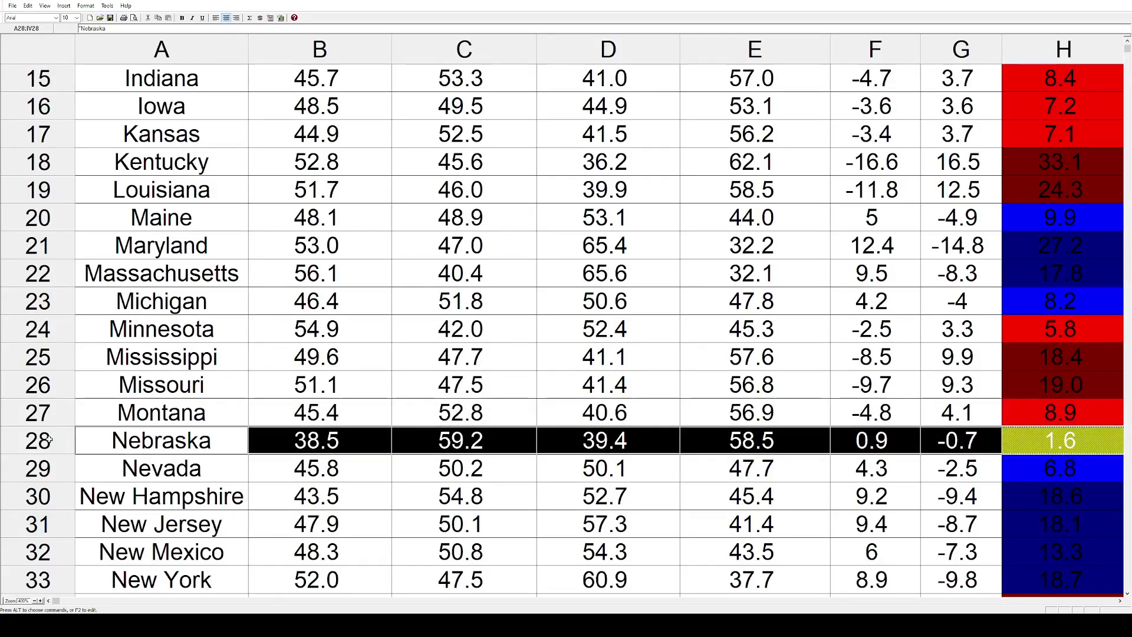
{"action": "left_click", "coordinate": [52, 468]}
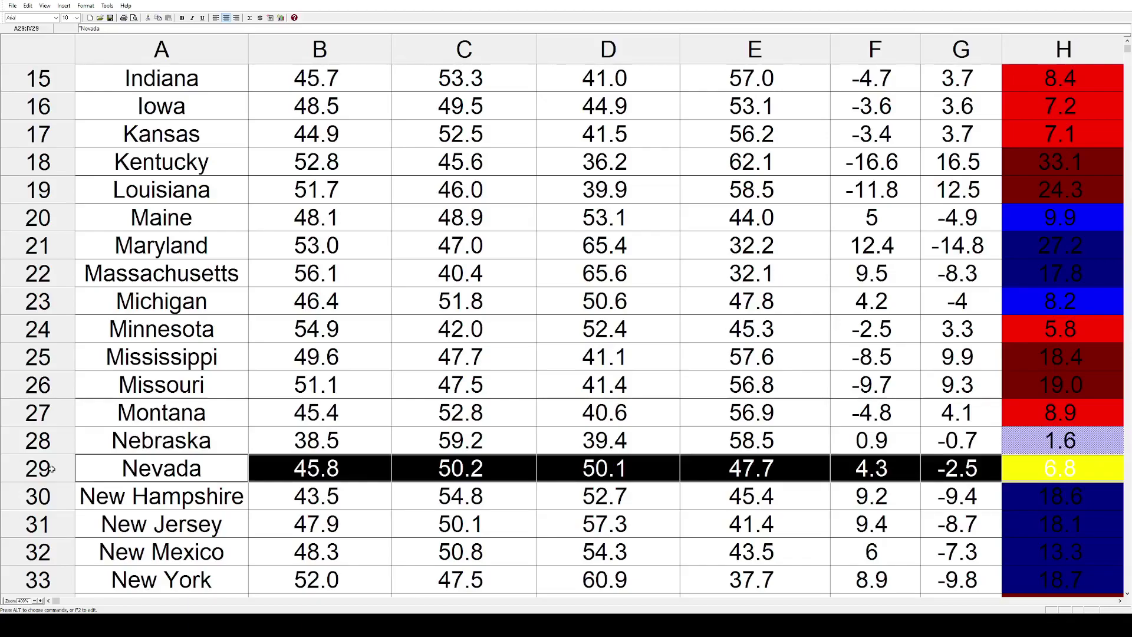
{"action": "left_click", "coordinate": [47, 495]}
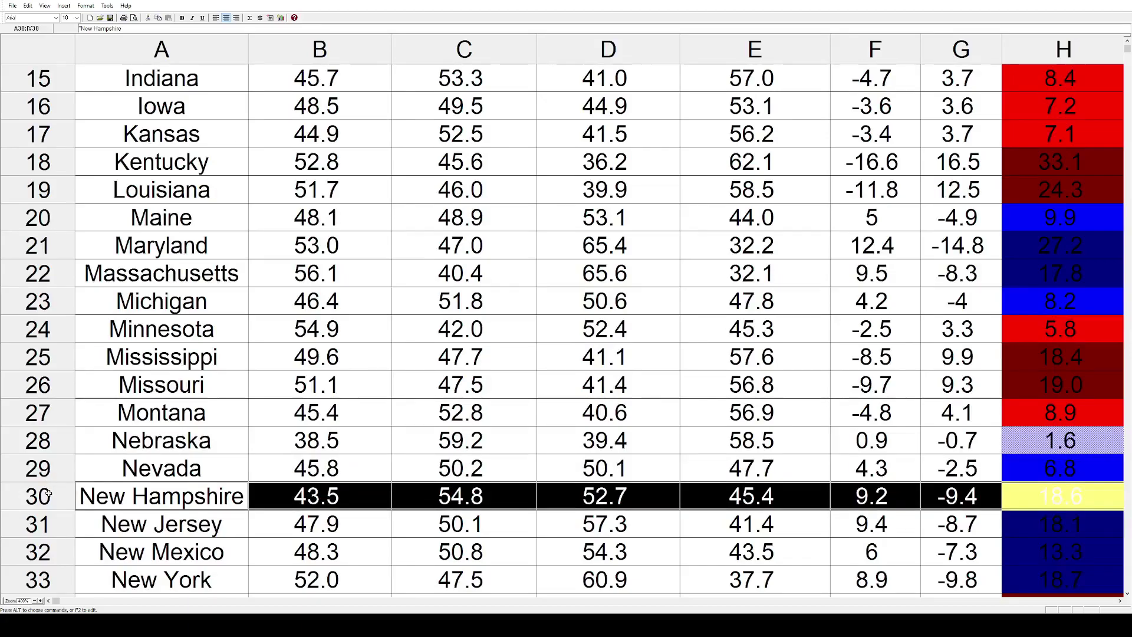
{"action": "scroll", "coordinate": [49, 494], "scroll_direction": "down", "scroll_amount": 1}
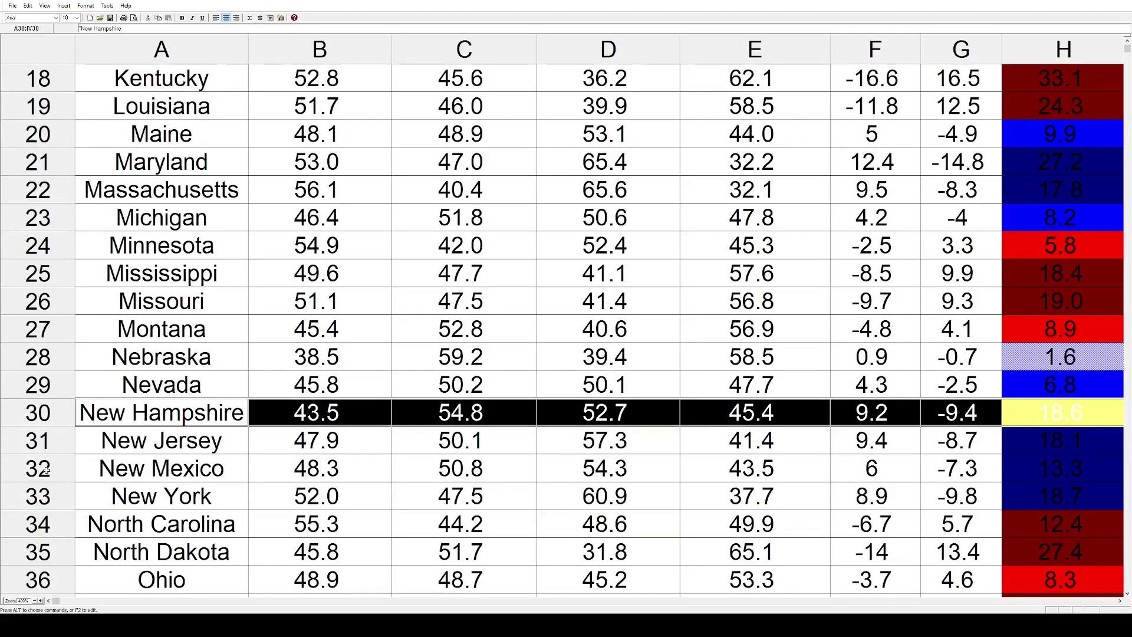
{"action": "left_click", "coordinate": [45, 440]}
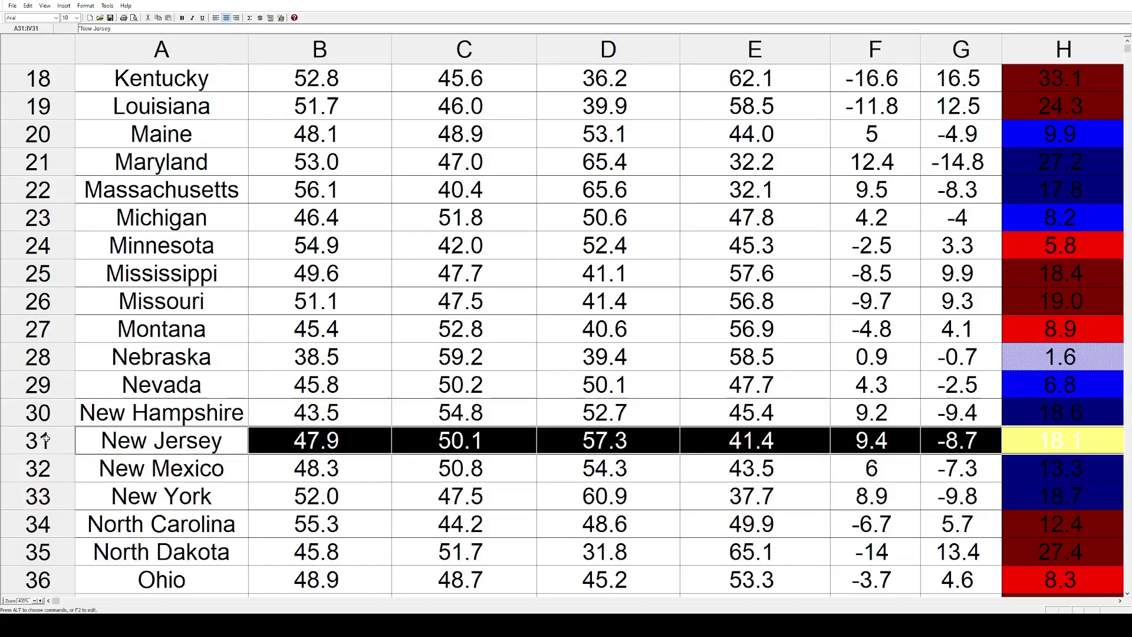
{"action": "left_click", "coordinate": [46, 465]}
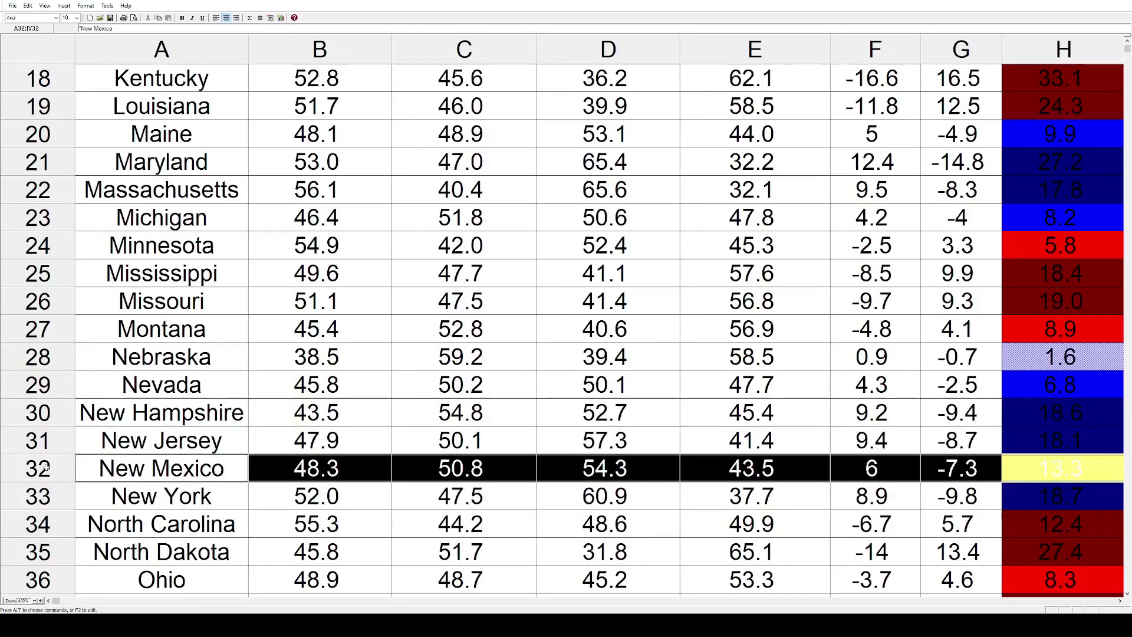
{"action": "left_click", "coordinate": [50, 497]}
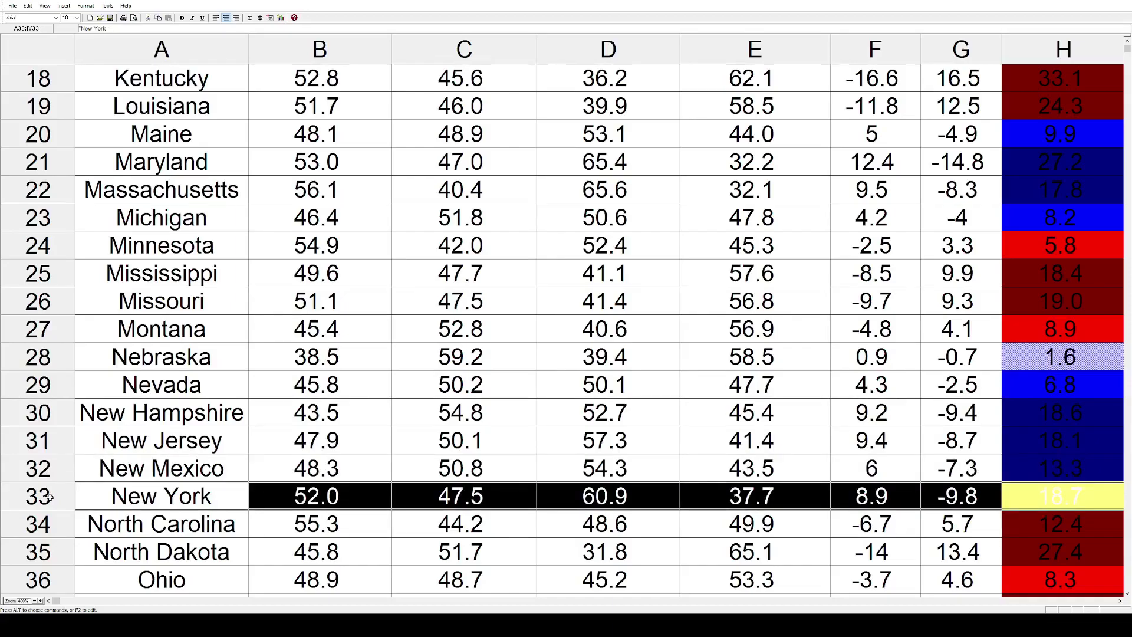
{"action": "left_click", "coordinate": [49, 524]}
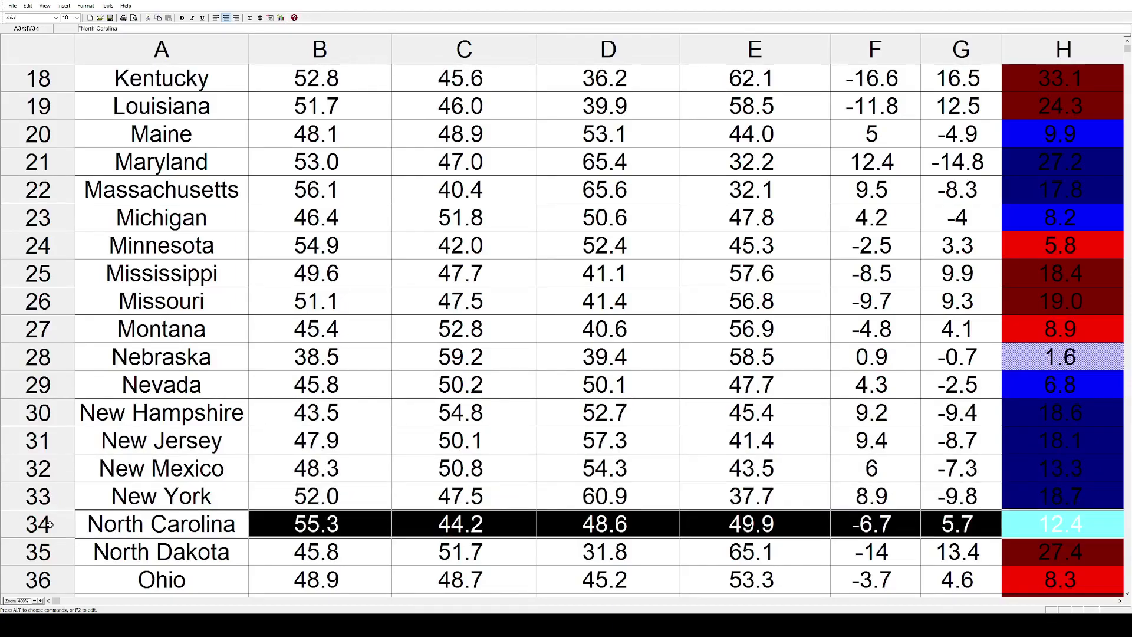
{"action": "scroll", "coordinate": [49, 524], "scroll_direction": "down", "scroll_amount": 2}
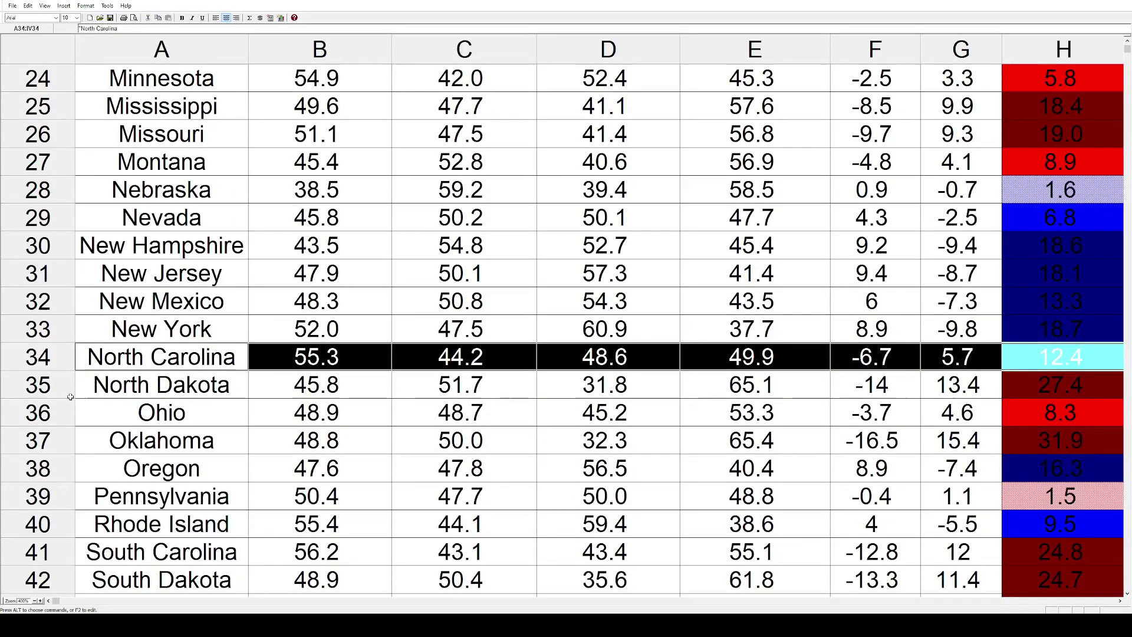
{"action": "left_click", "coordinate": [54, 388]}
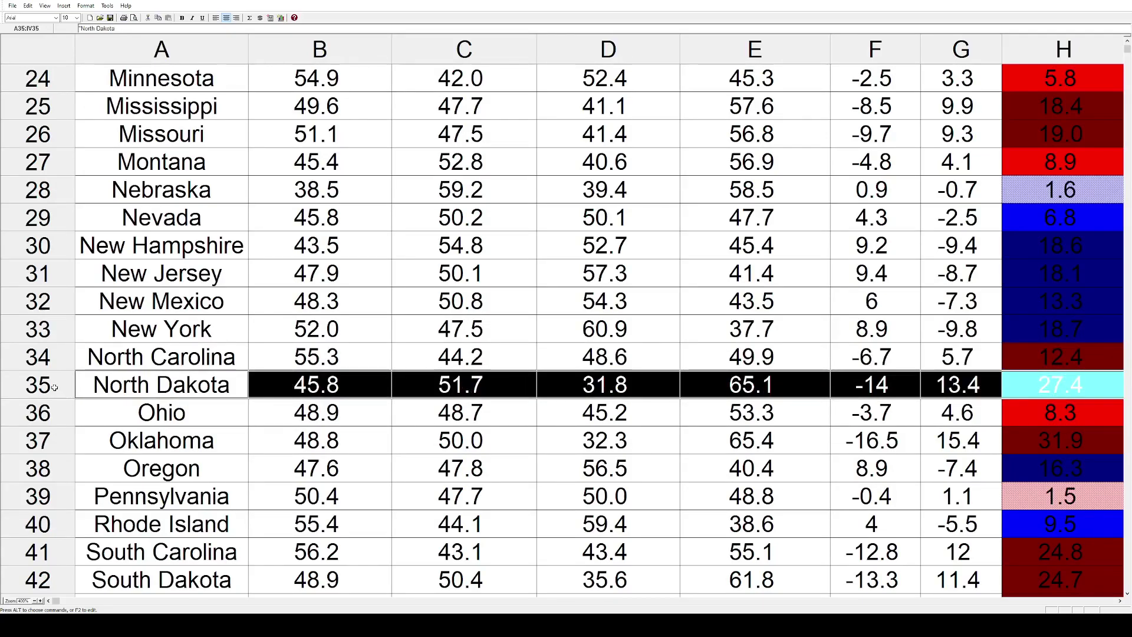
{"action": "left_click", "coordinate": [51, 414]}
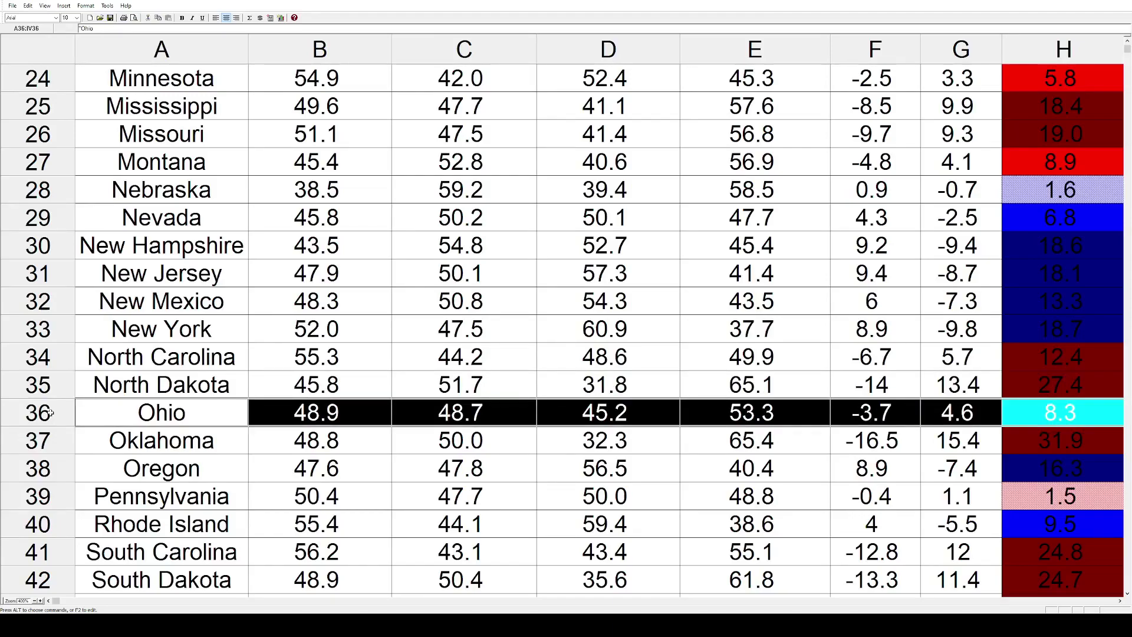
{"action": "left_click", "coordinate": [54, 442]}
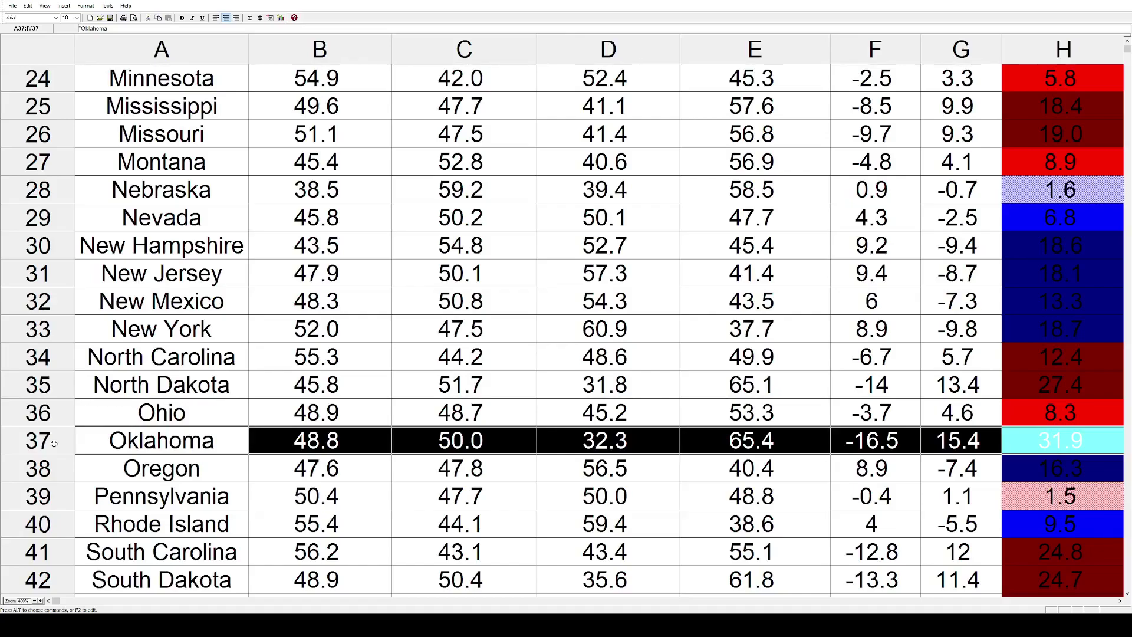
{"action": "left_click", "coordinate": [55, 467]}
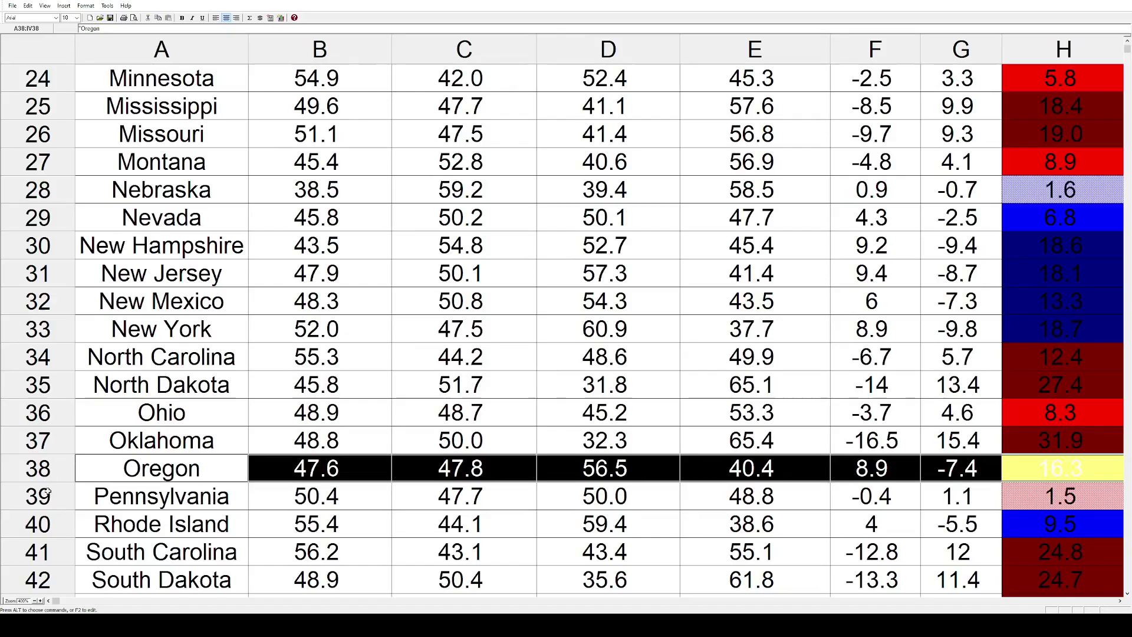
{"action": "left_click", "coordinate": [47, 492]}
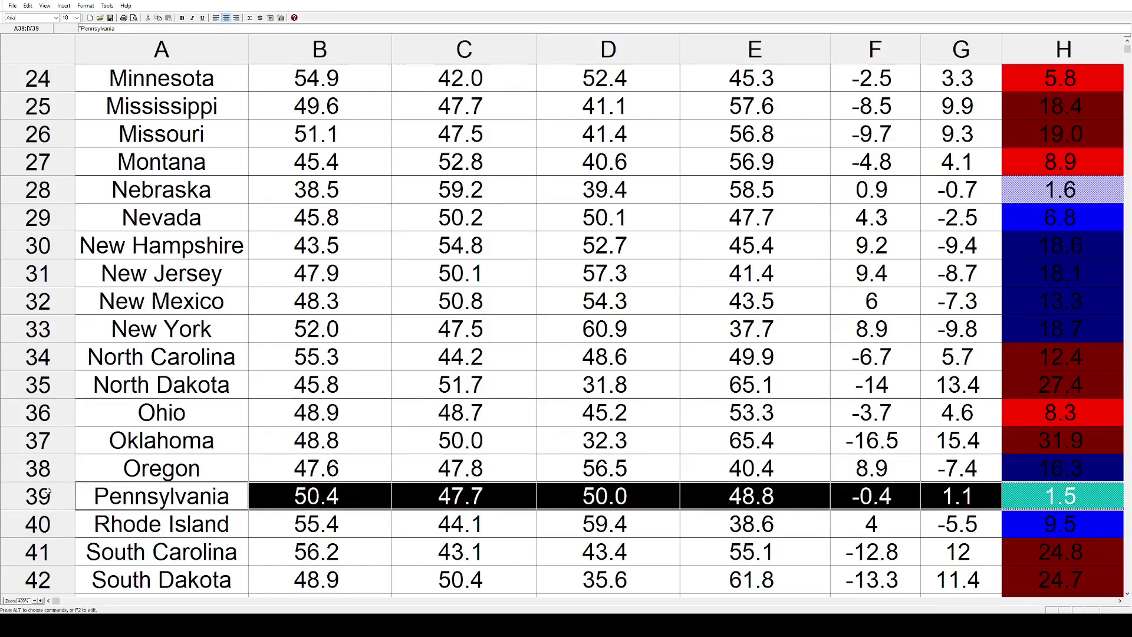
{"action": "left_click", "coordinate": [52, 521]}
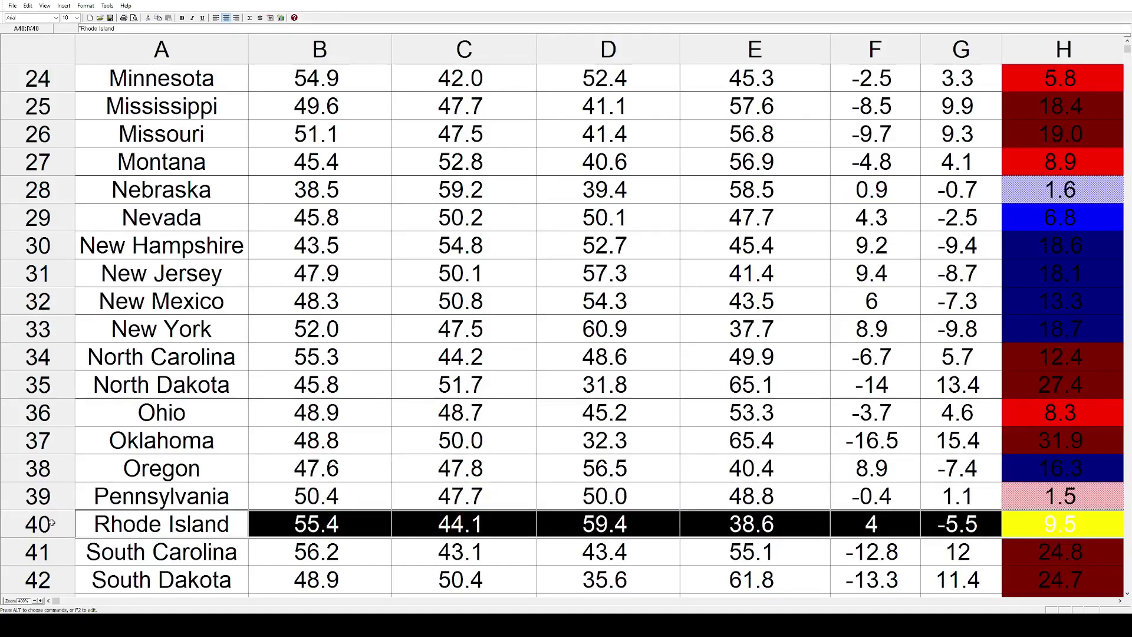
{"action": "scroll", "coordinate": [51, 523], "scroll_direction": "down", "scroll_amount": 1}
{"action": "left_click", "coordinate": [54, 494]}
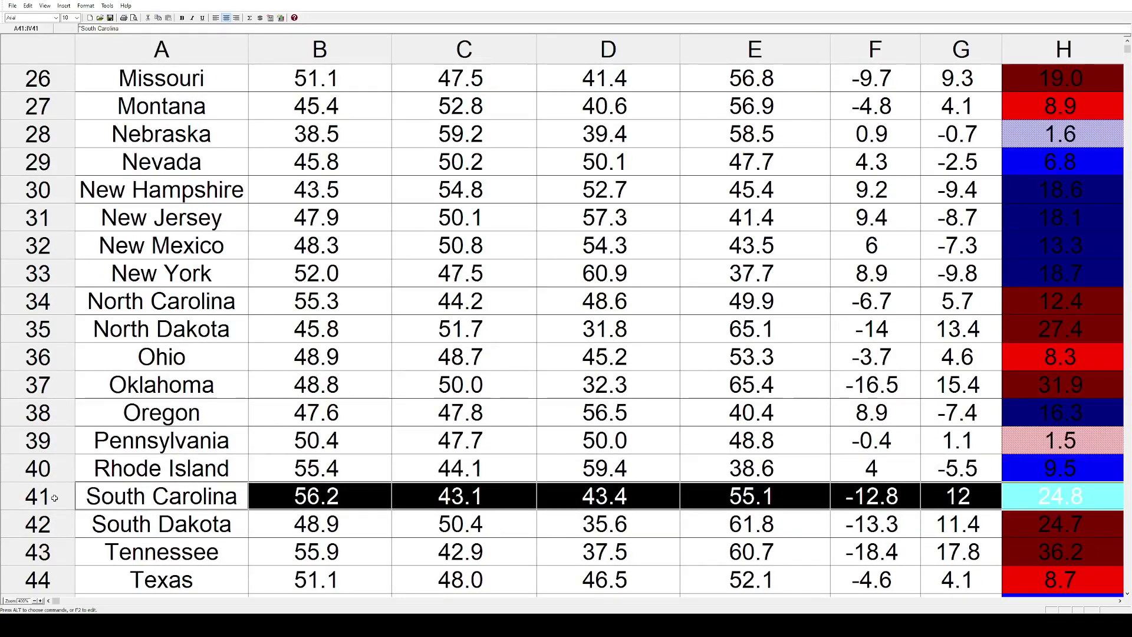
{"action": "left_click", "coordinate": [52, 521]}
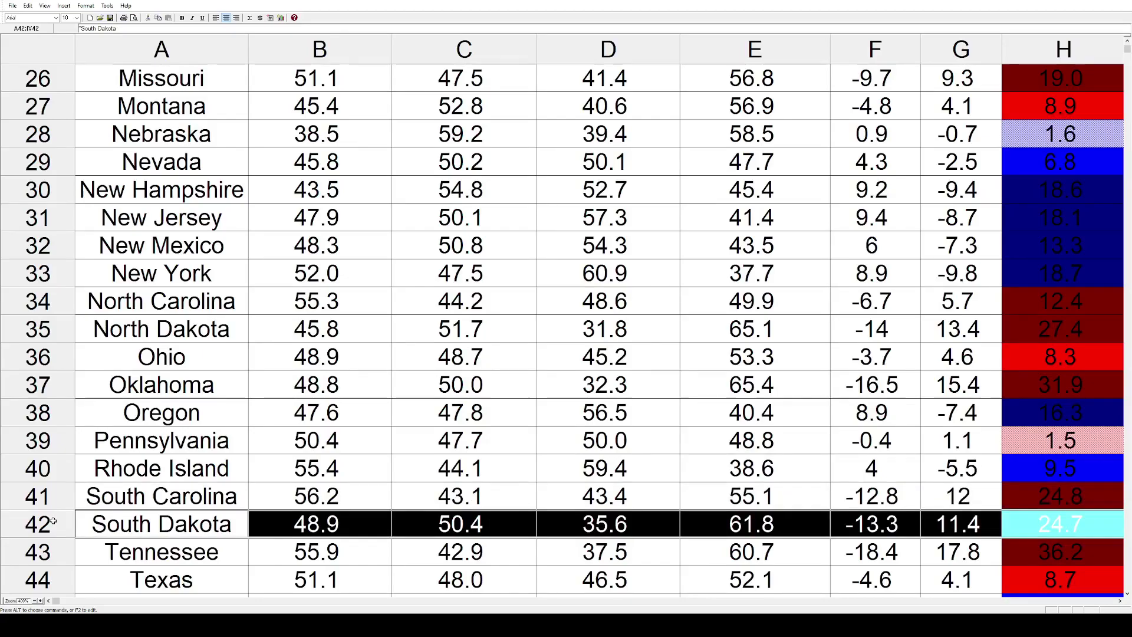
{"action": "scroll", "coordinate": [53, 521], "scroll_direction": "down", "scroll_amount": 2}
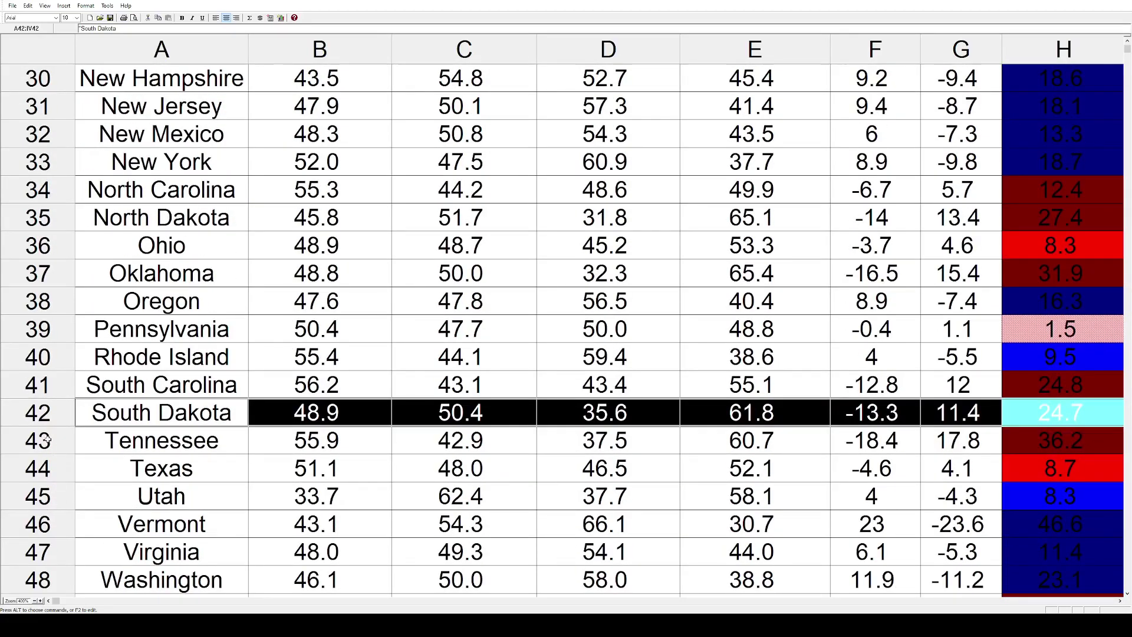
{"action": "left_click", "coordinate": [47, 438]}
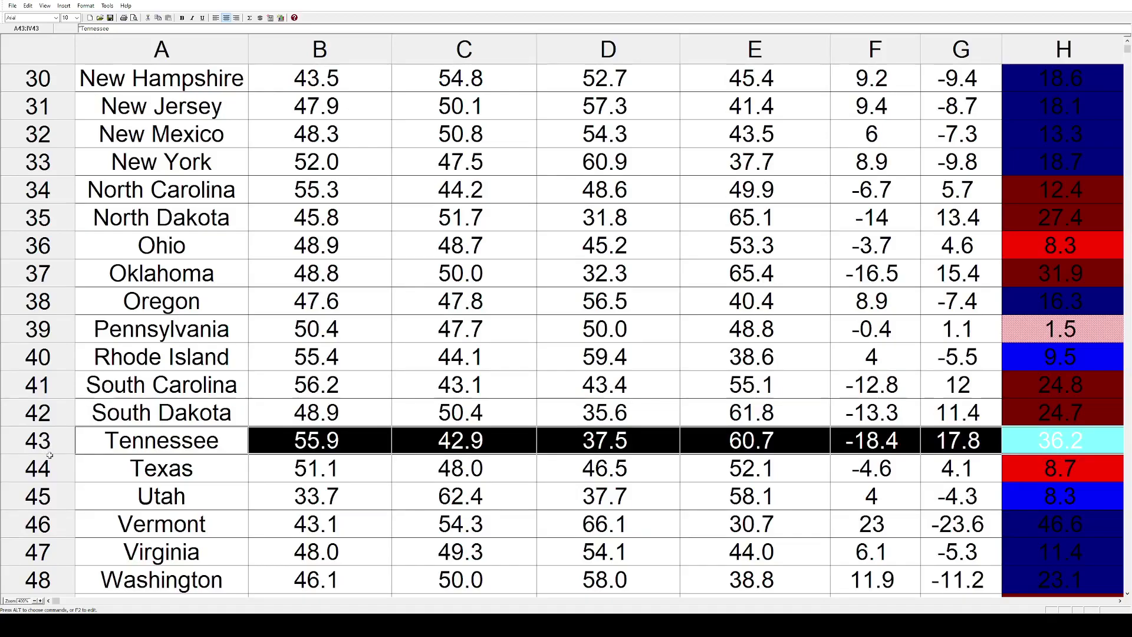
{"action": "left_click", "coordinate": [50, 465]}
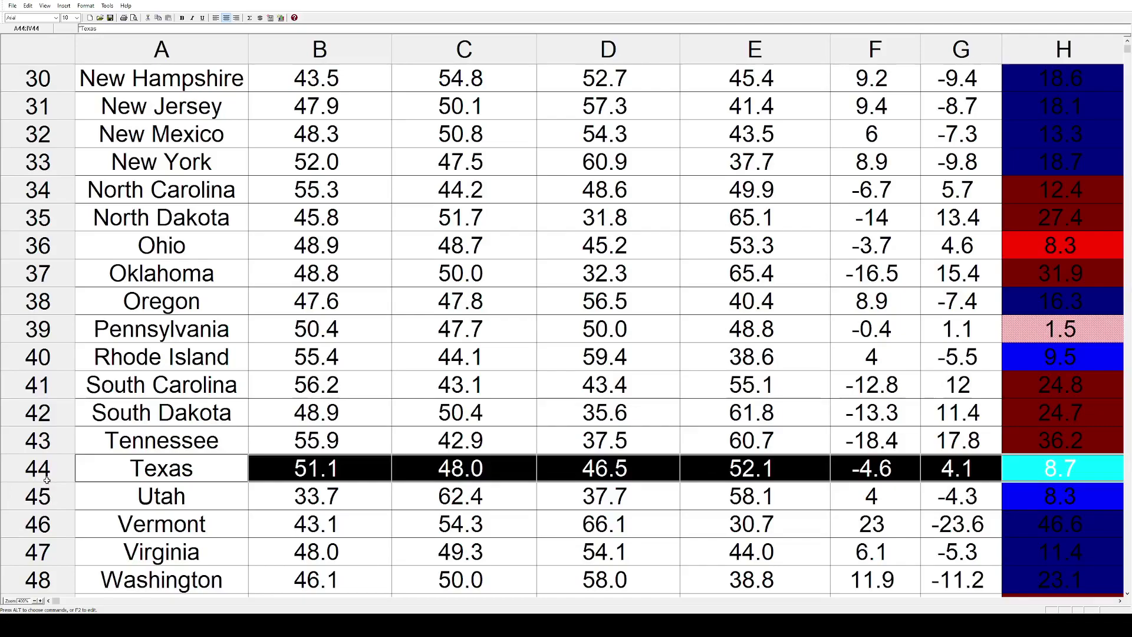
{"action": "left_click", "coordinate": [46, 490]}
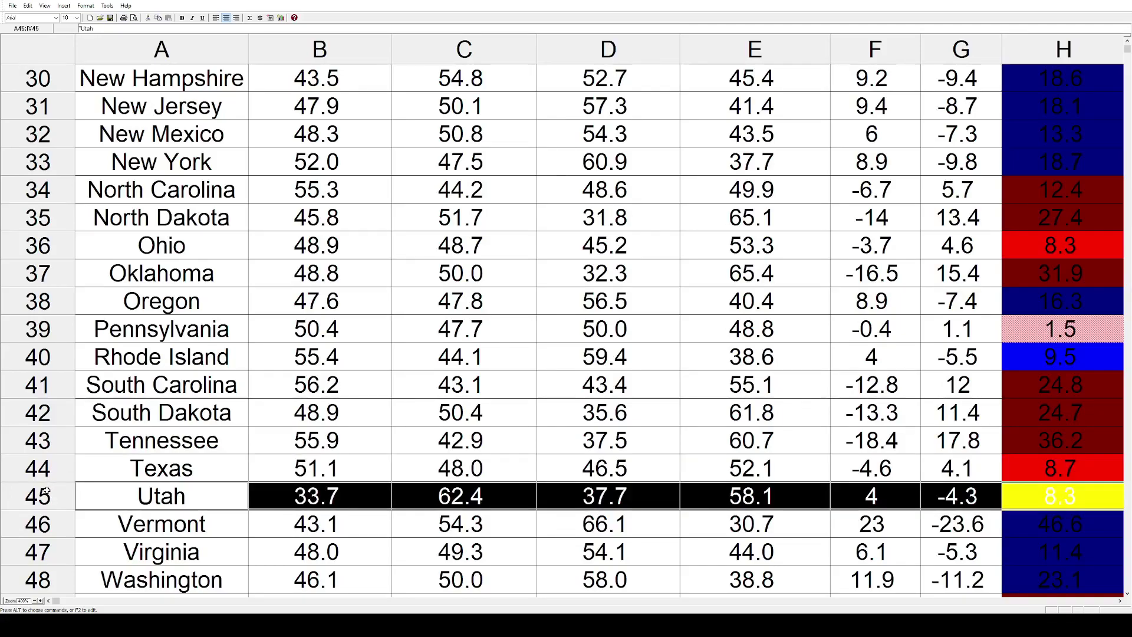
{"action": "left_click", "coordinate": [49, 522]}
{"action": "scroll", "coordinate": [43, 513], "scroll_direction": "down", "scroll_amount": 2}
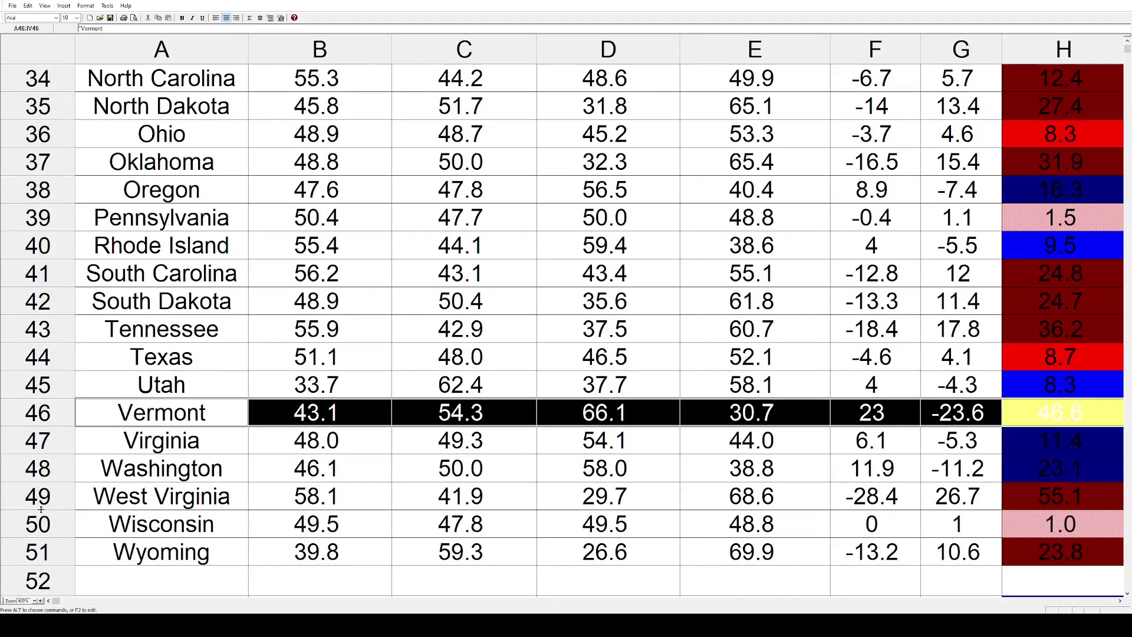
{"action": "left_click", "coordinate": [48, 442]}
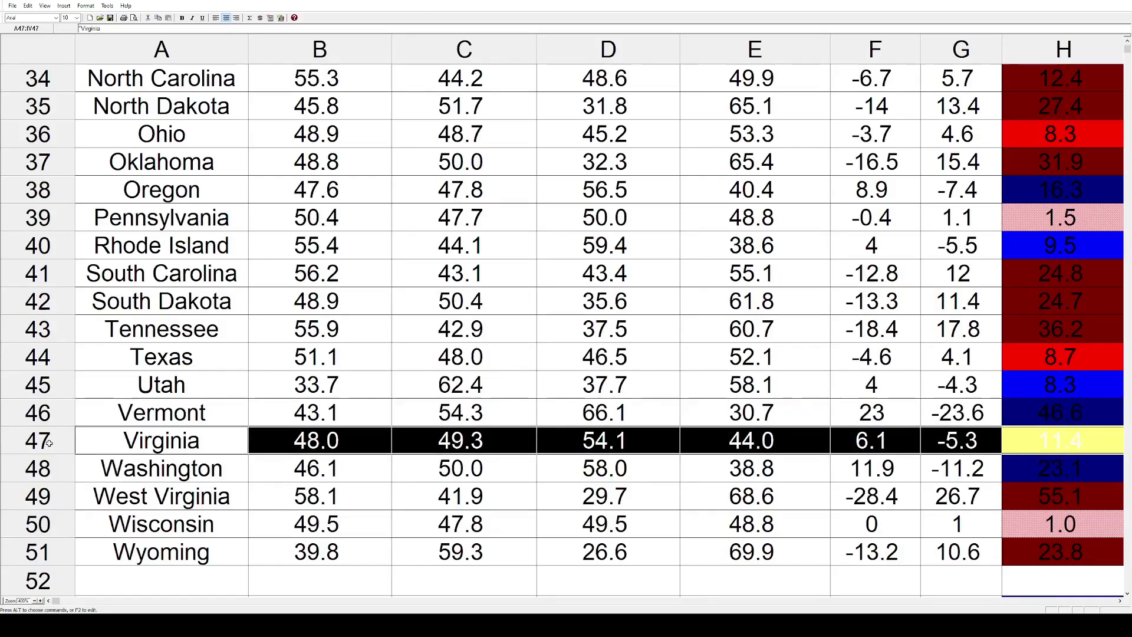
{"action": "scroll", "coordinate": [49, 442], "scroll_direction": "down", "scroll_amount": 1}
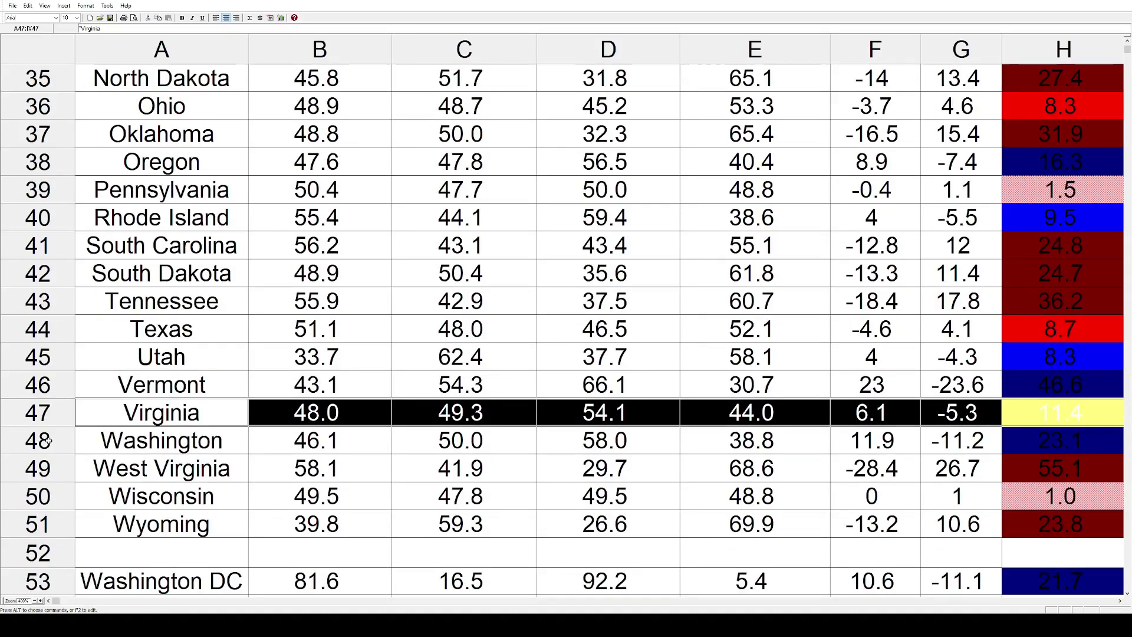
{"action": "left_click", "coordinate": [49, 441]}
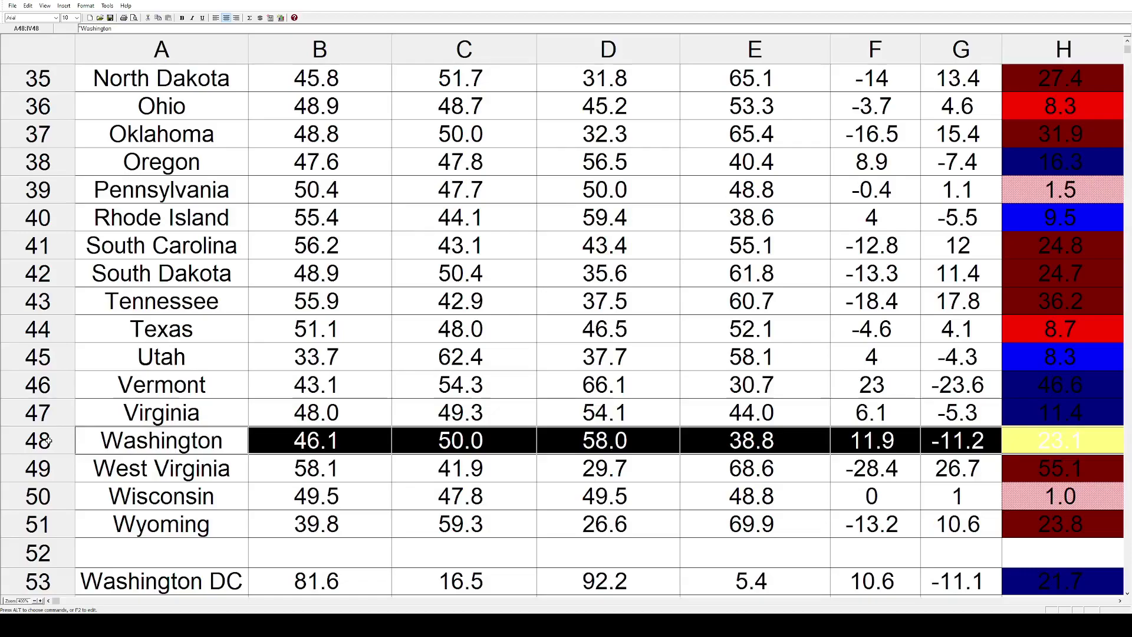
{"action": "left_click", "coordinate": [47, 459]}
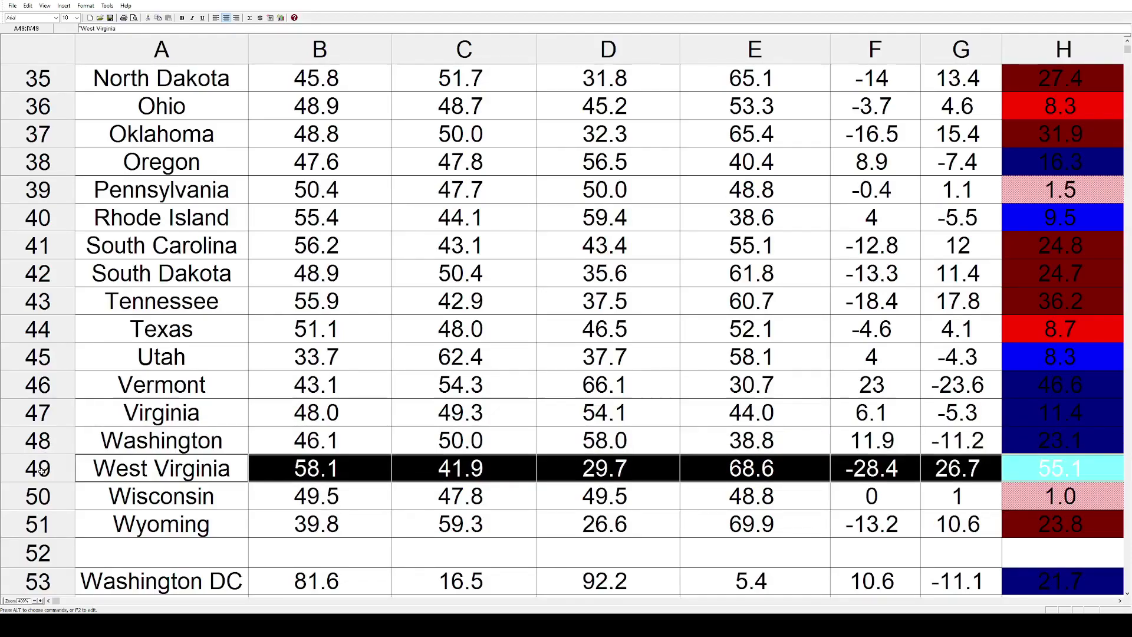
{"action": "scroll", "coordinate": [47, 459], "scroll_direction": "down", "scroll_amount": 1}
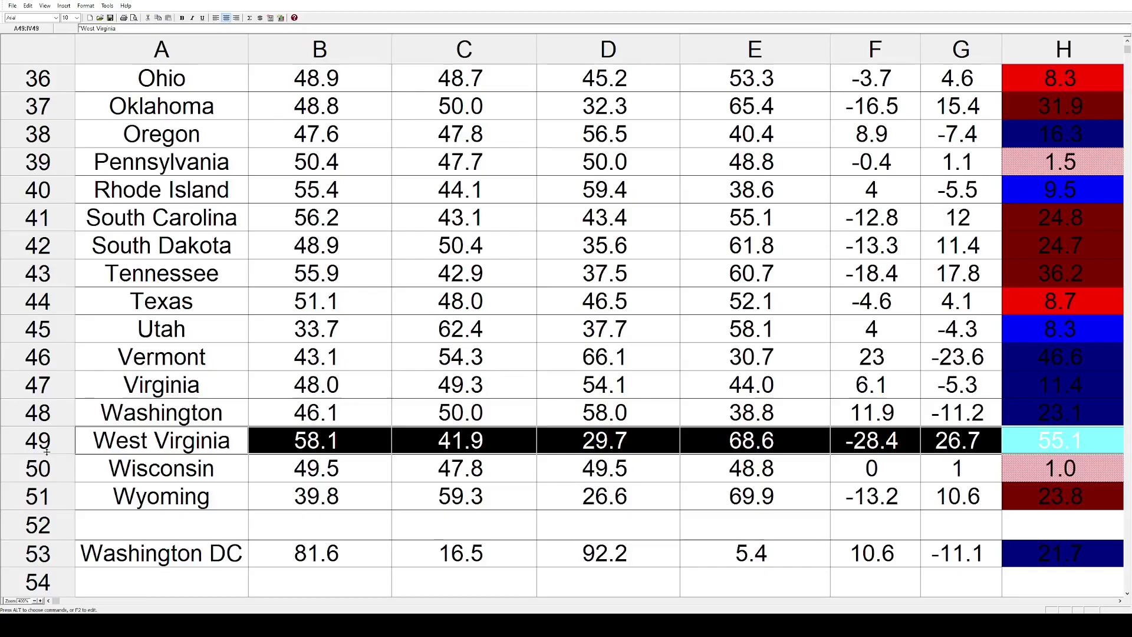
{"action": "left_click", "coordinate": [51, 466]}
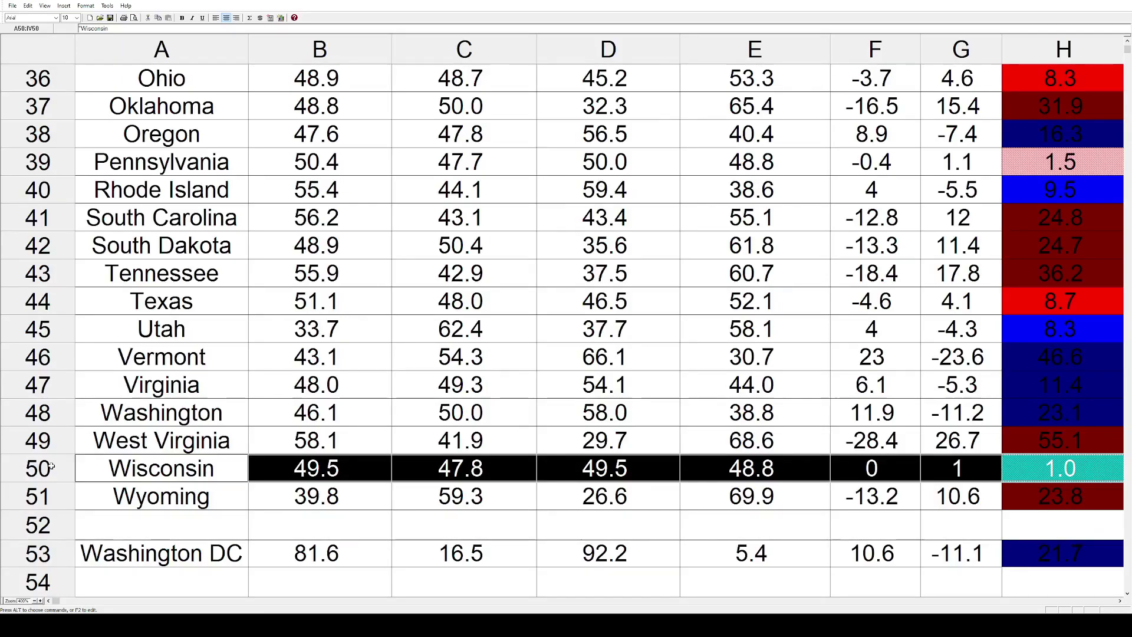
{"action": "left_click", "coordinate": [45, 495]}
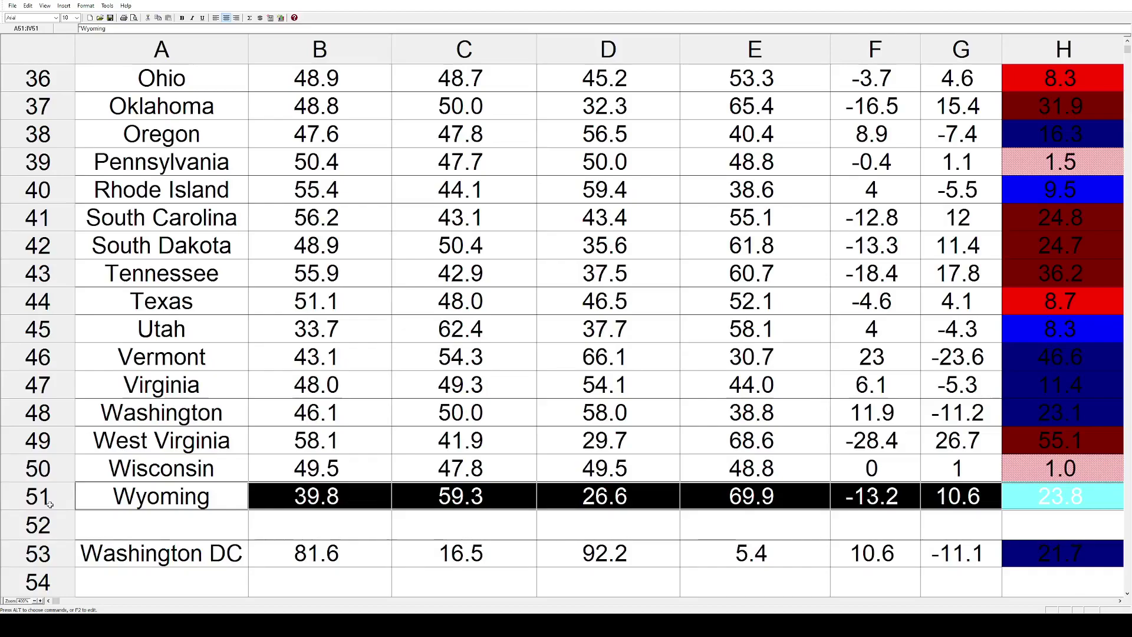
{"action": "left_click", "coordinate": [53, 555]}
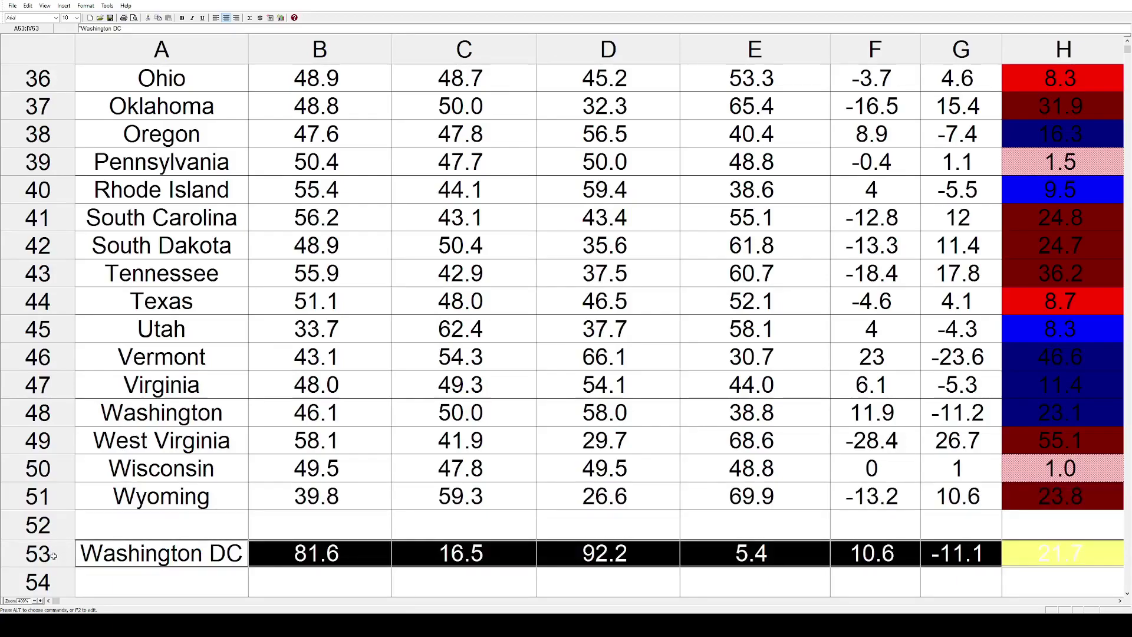
Step: Clear the Washington DC row highlight
{"action": "left_click", "coordinate": [103, 553]}
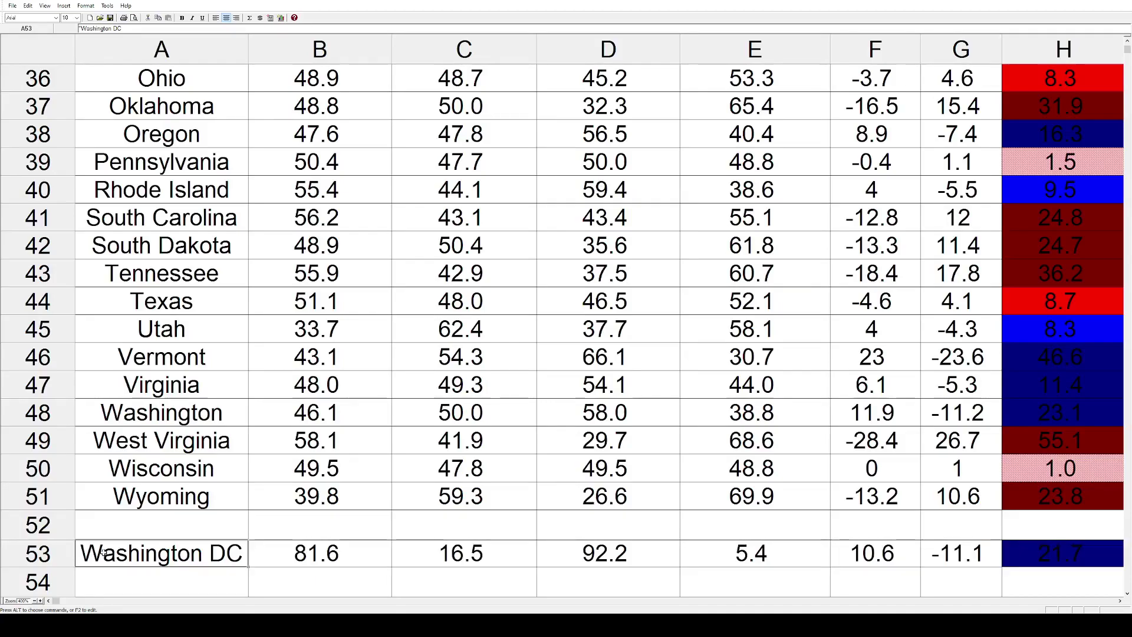